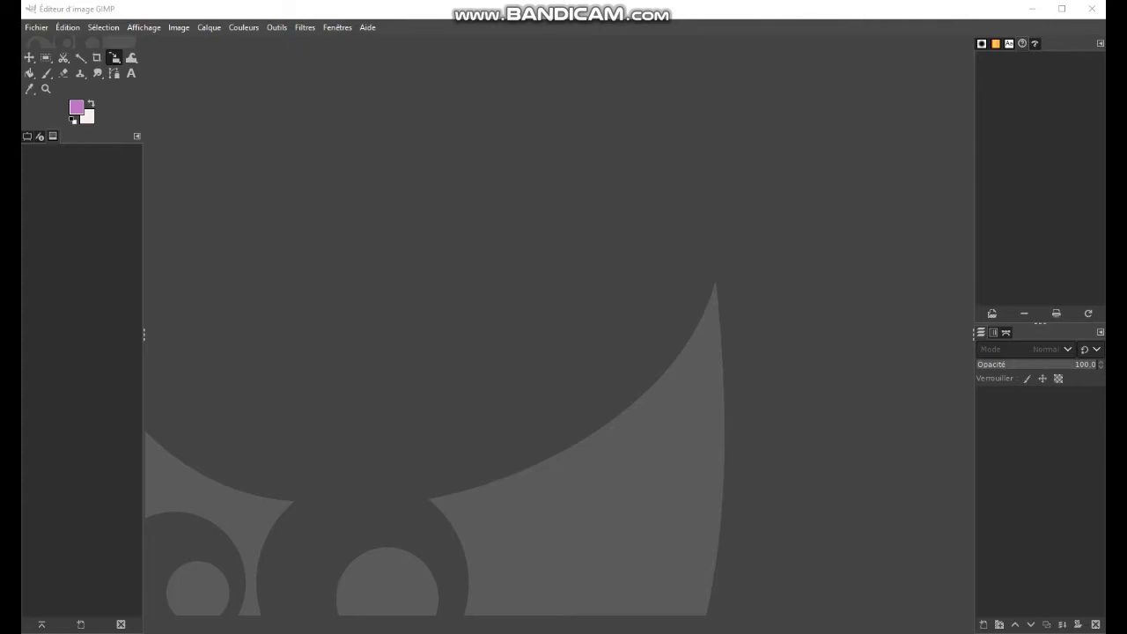
# - Open the image sombre 2.JPG from the EXERCICES folder
pyautogui.click(35, 28)
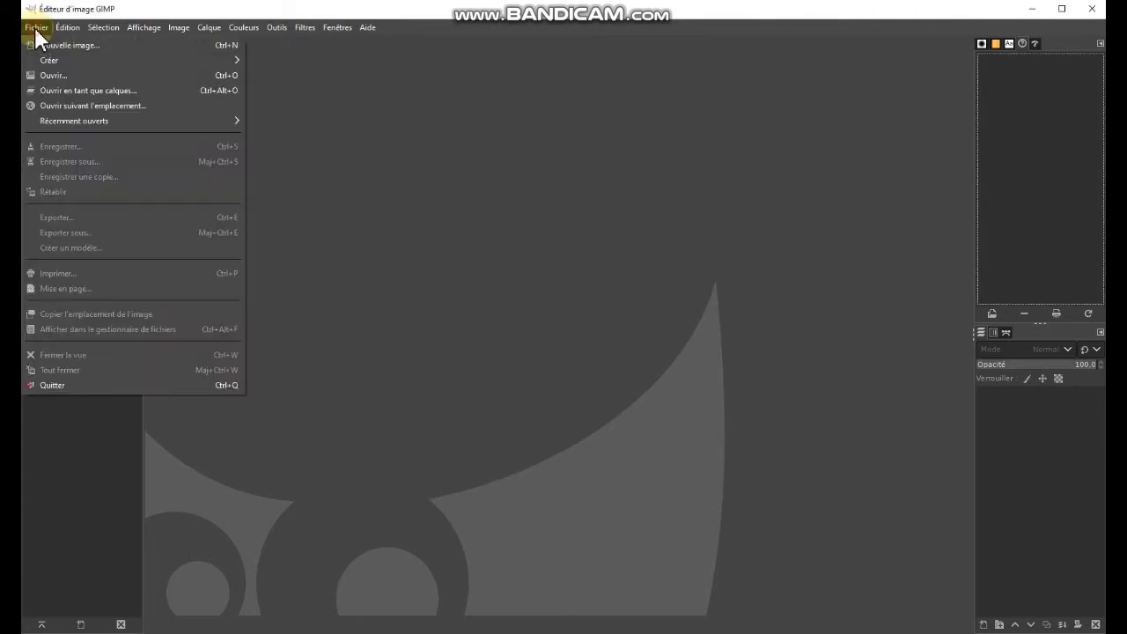
pyautogui.click(62, 75)
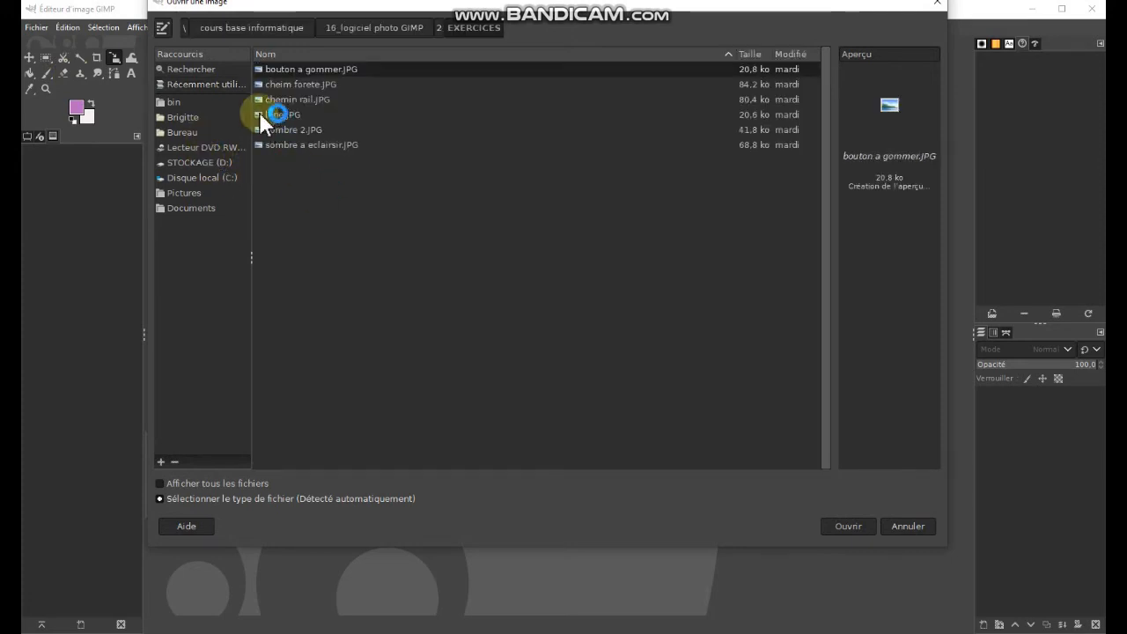
pyautogui.click(280, 132)
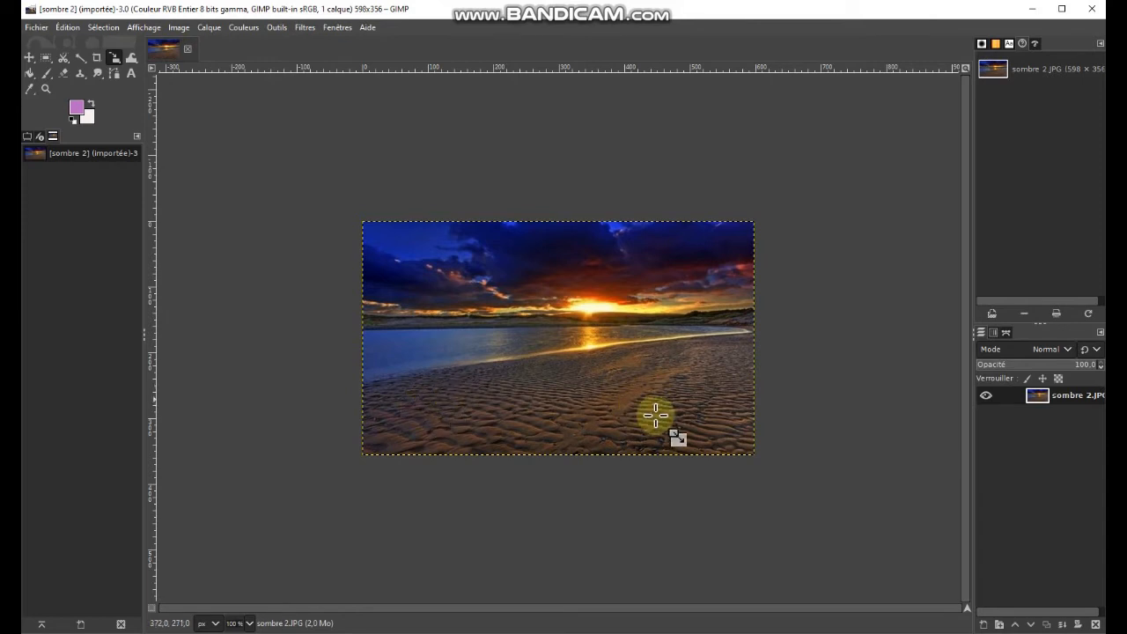
# - Open the Brightness-Contrast adjustment for the sunset photo and keep its dialog clear of the picture
pyautogui.click(247, 30)
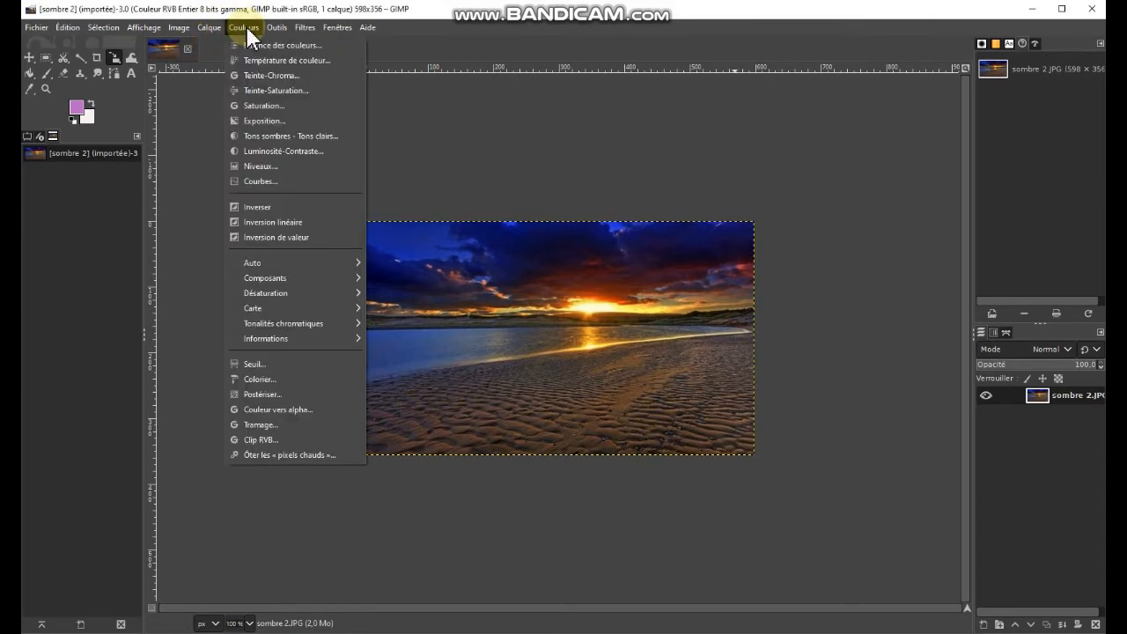
pyautogui.click(297, 152)
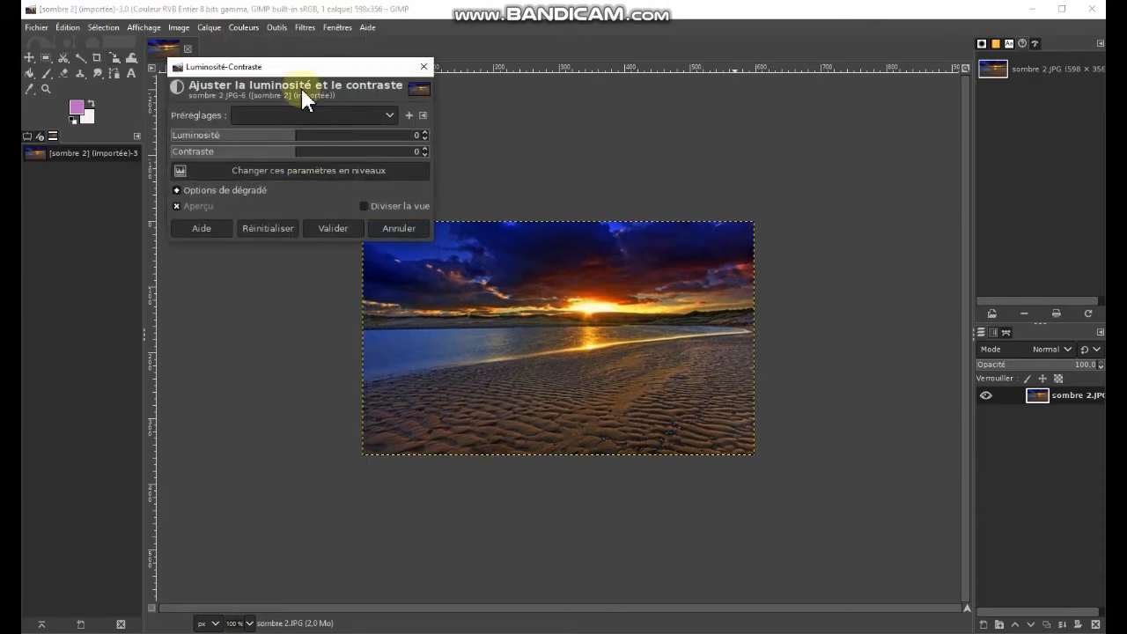
pyautogui.moveTo(296, 67)
pyautogui.mouseDown()
pyautogui.moveTo(314, 53)
pyautogui.moveTo(290, 51)
pyautogui.moveTo(285, 63)
pyautogui.mouseUp()
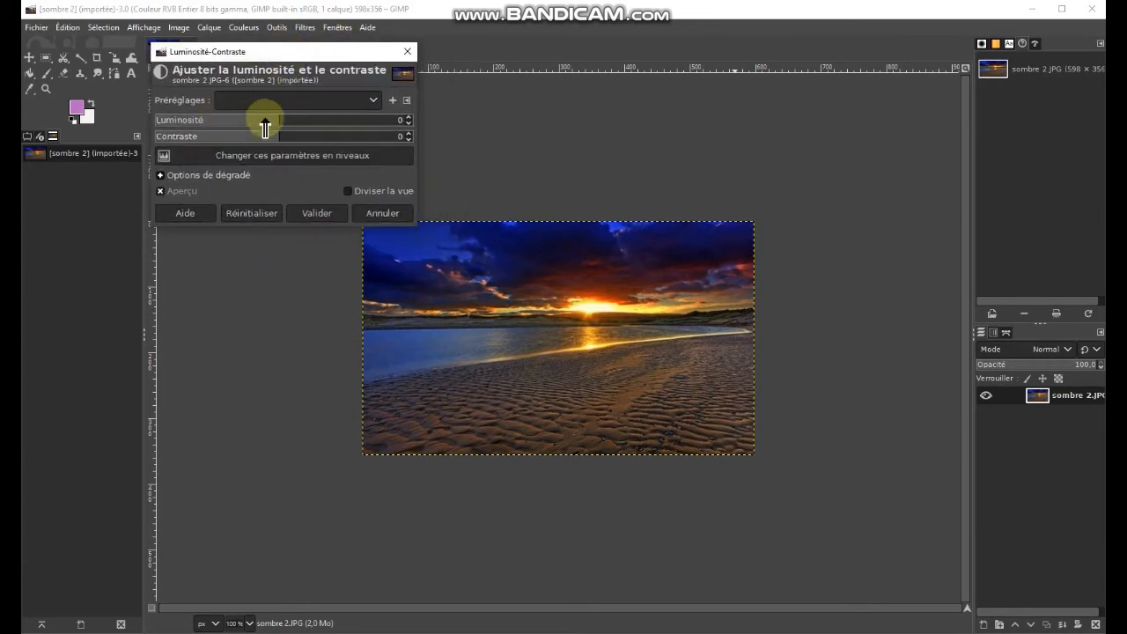
# - Try a brightness of 24 and a contrast of 4 on the photo, and reset both values
pyautogui.moveTo(277, 126)
pyautogui.mouseDown()
pyautogui.moveTo(238, 129)
pyautogui.moveTo(309, 128)
pyautogui.moveTo(252, 127)
pyautogui.moveTo(309, 128)
pyautogui.moveTo(276, 129)
pyautogui.moveTo(322, 143)
pyautogui.moveTo(224, 132)
pyautogui.moveTo(292, 138)
pyautogui.moveTo(281, 141)
pyautogui.mouseUp()
pyautogui.moveTo(276, 118); pyautogui.dragTo(284, 141)
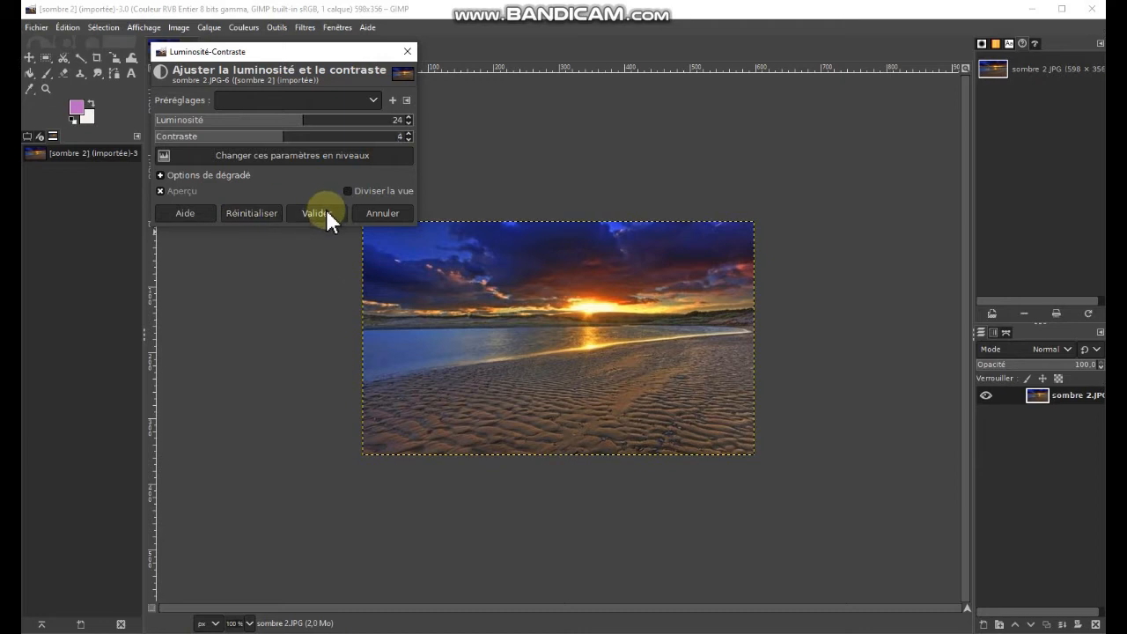
pyautogui.click(248, 211)
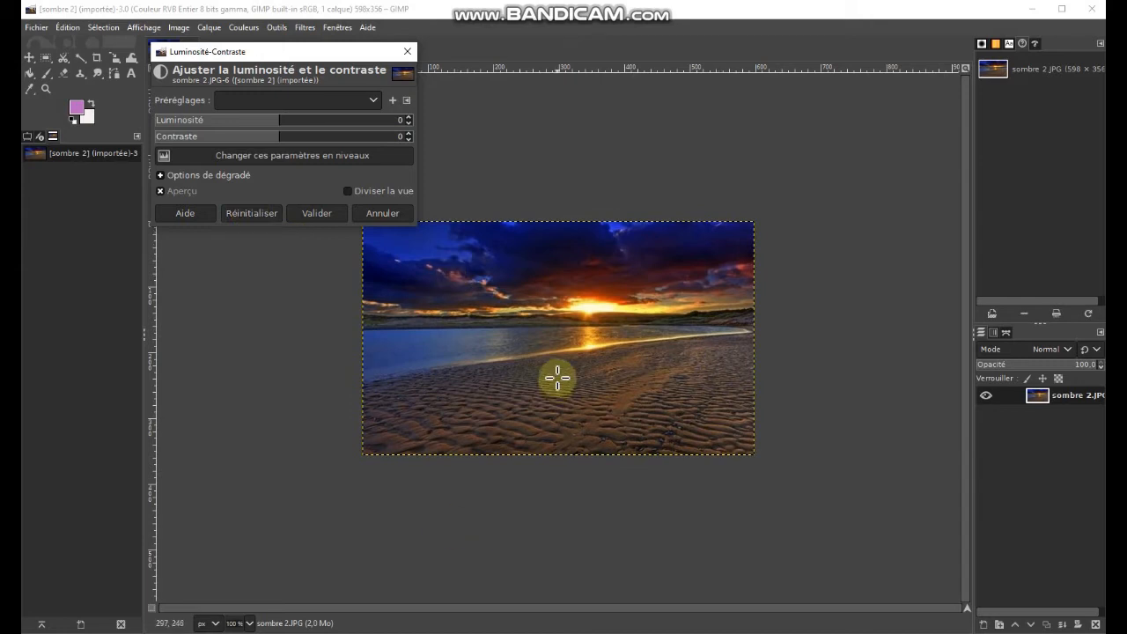
# - Try a stronger brightness of 59 together with a raised contrast on the photo
pyautogui.click(284, 124)
pyautogui.moveTo(284, 123); pyautogui.dragTo(335, 118)
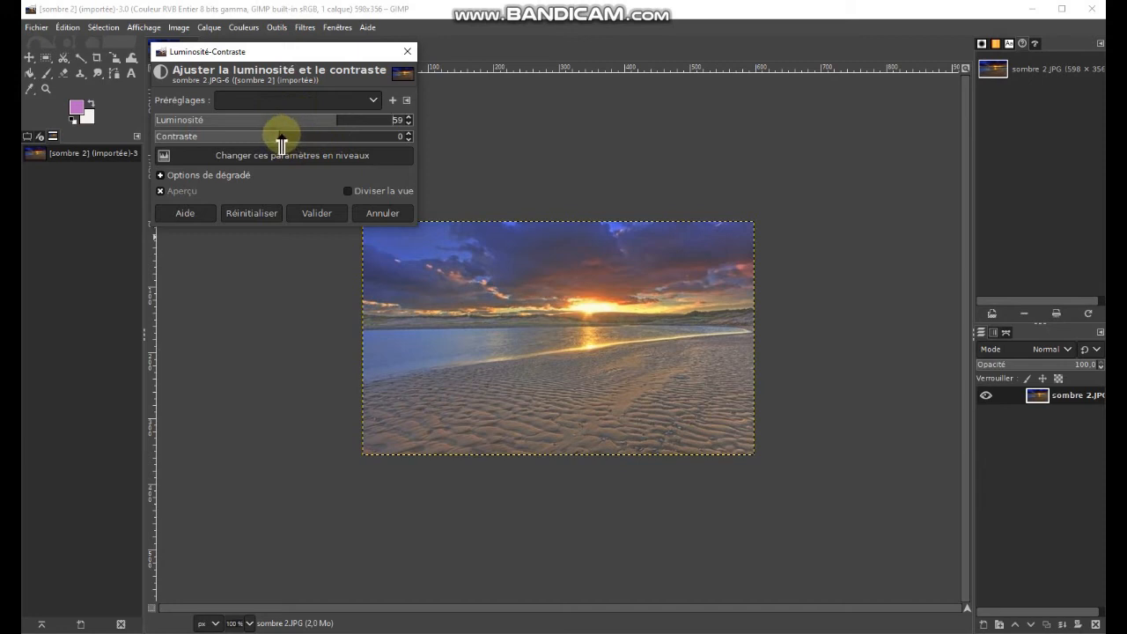
pyautogui.moveTo(284, 132); pyautogui.dragTo(317, 146)
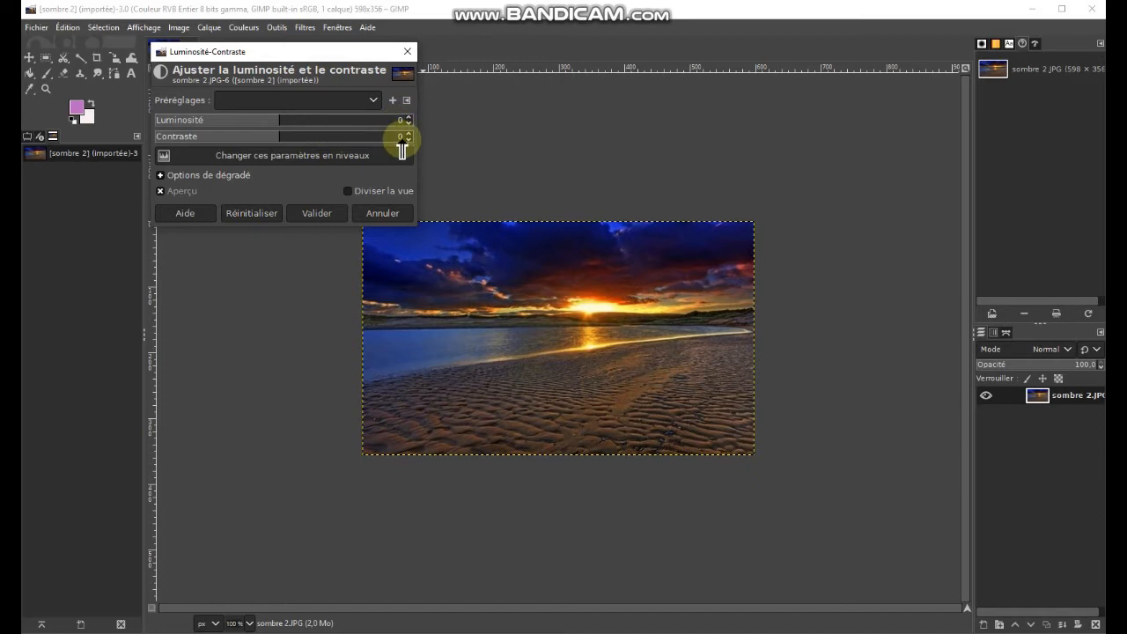
# - Set the brightness to 35 and the contrast to 22, and apply the adjustment to the photo
pyautogui.moveTo(277, 117); pyautogui.dragTo(302, 141)
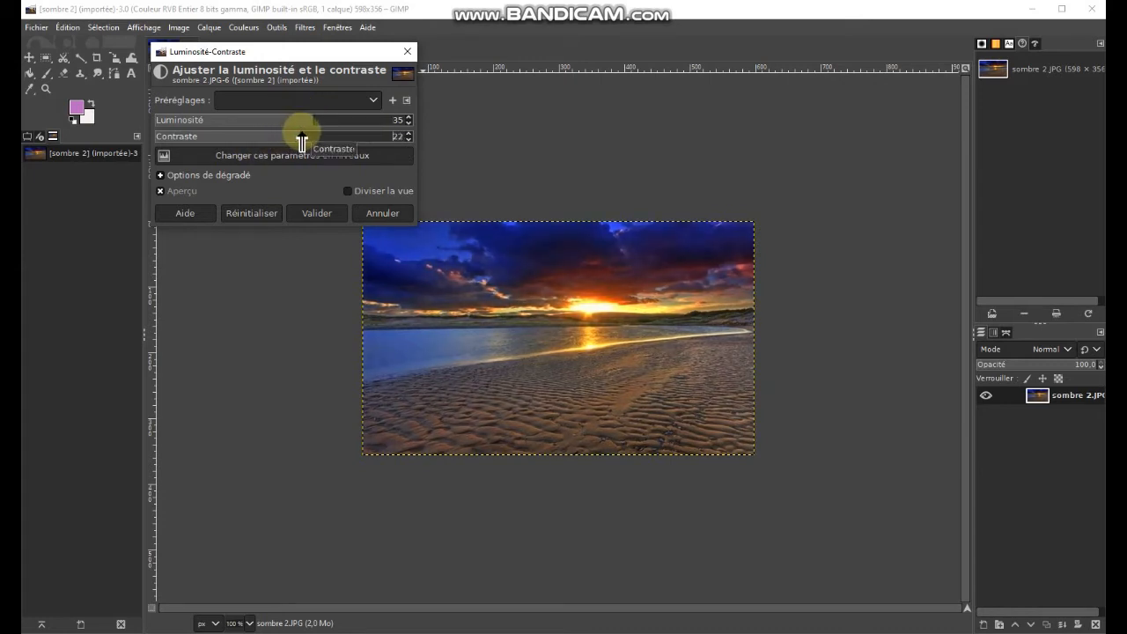
pyautogui.click(327, 211)
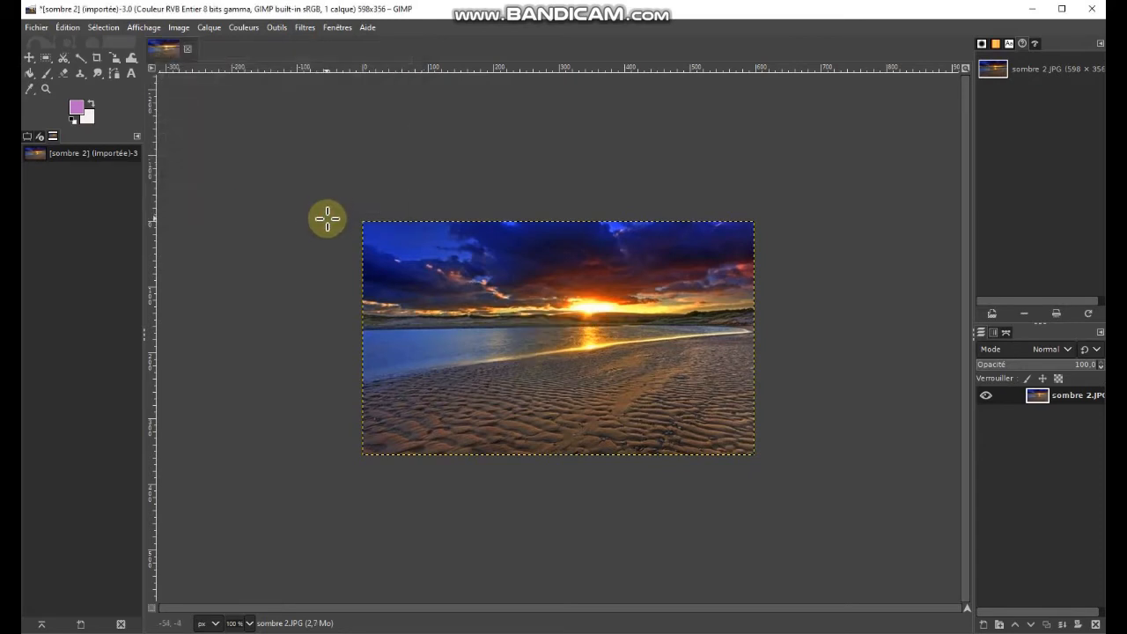
# - Undo the brightness and contrast adjustment
pyautogui.hotkey('ctrl', 'z')
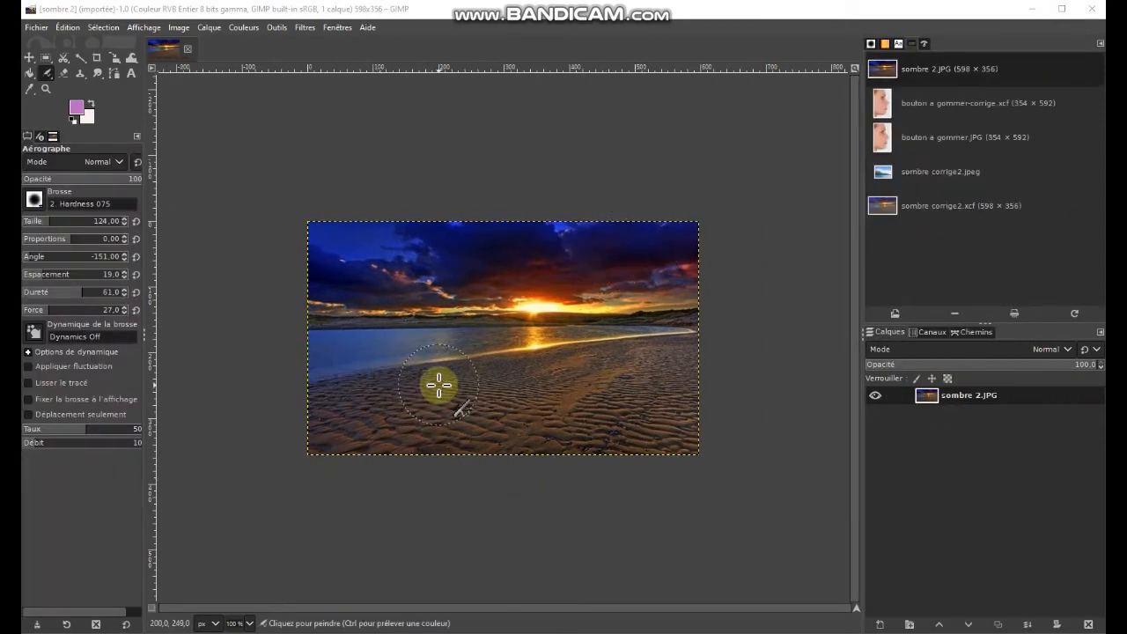
# - Save the image as a new project file named sombre corrige002.xcf in the EXERCICES folder
pyautogui.click(31, 29)
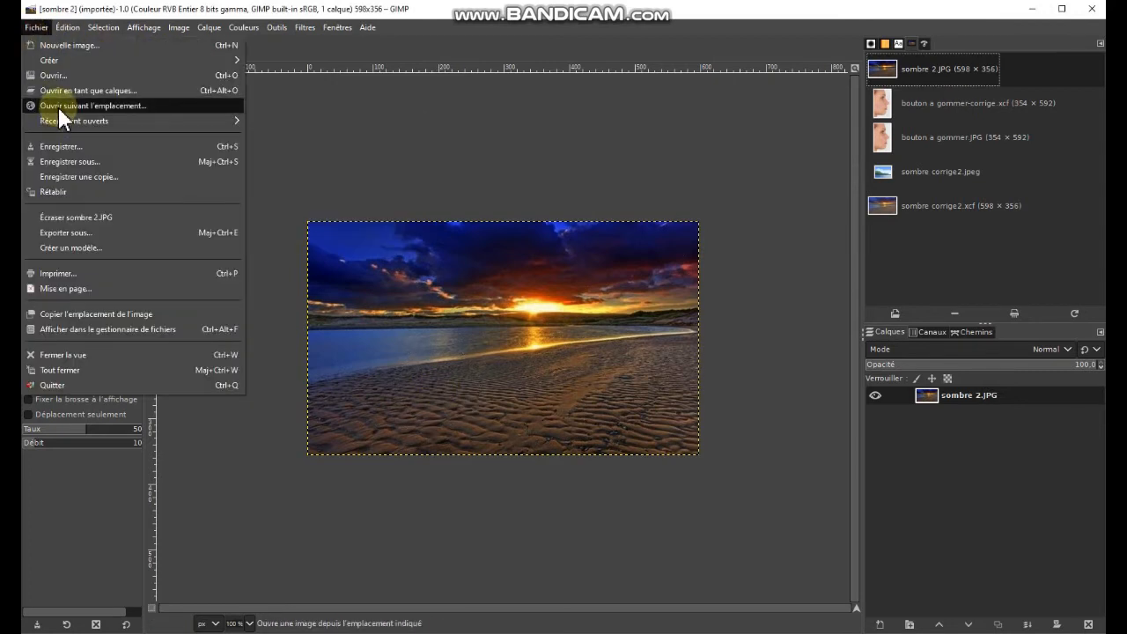
pyautogui.click(57, 160)
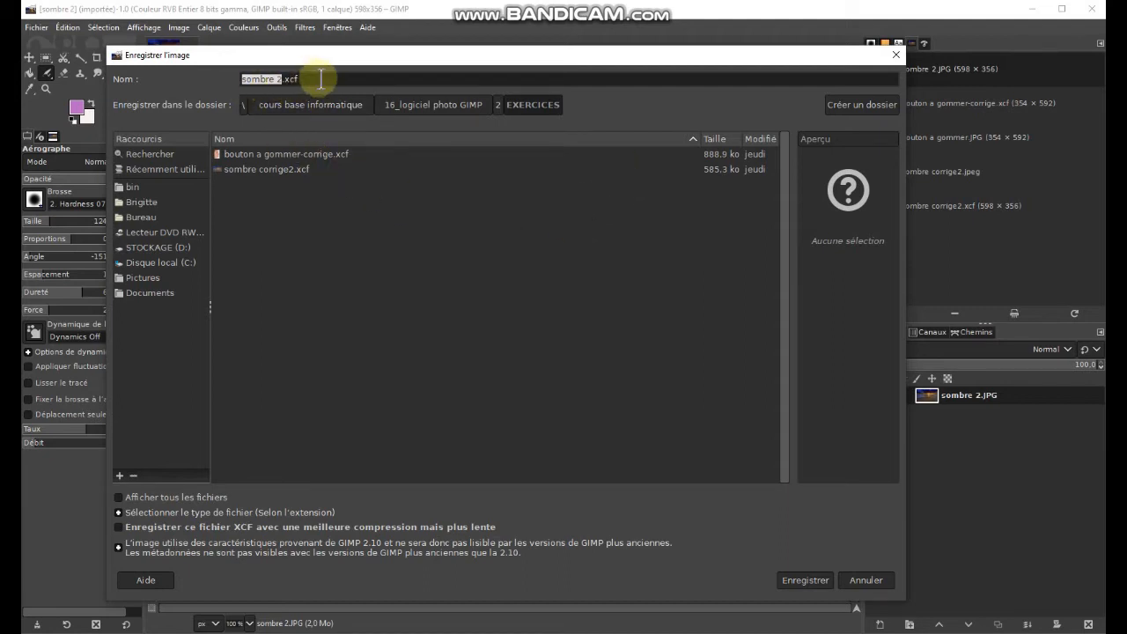
pyautogui.click(280, 79)
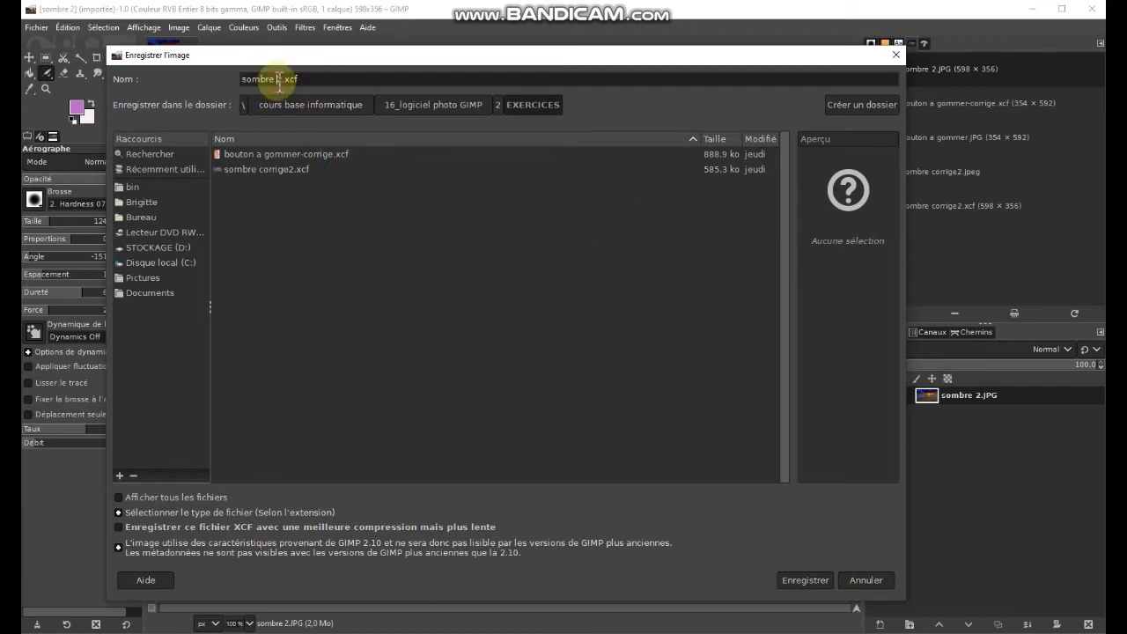
pyautogui.write('corri')
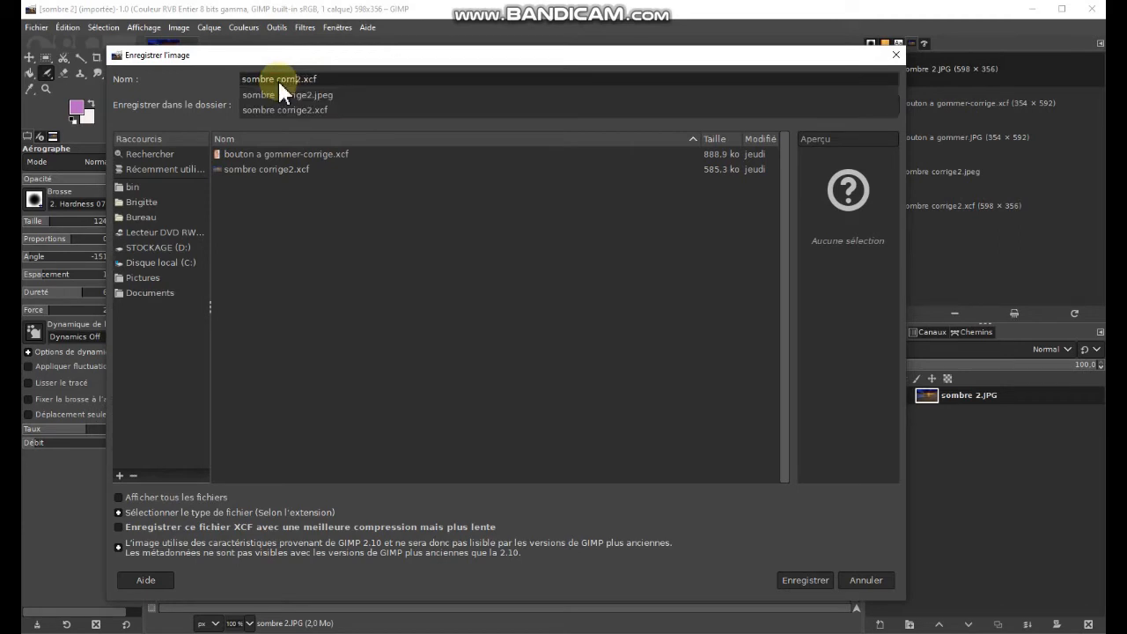
pyautogui.write('ge0')
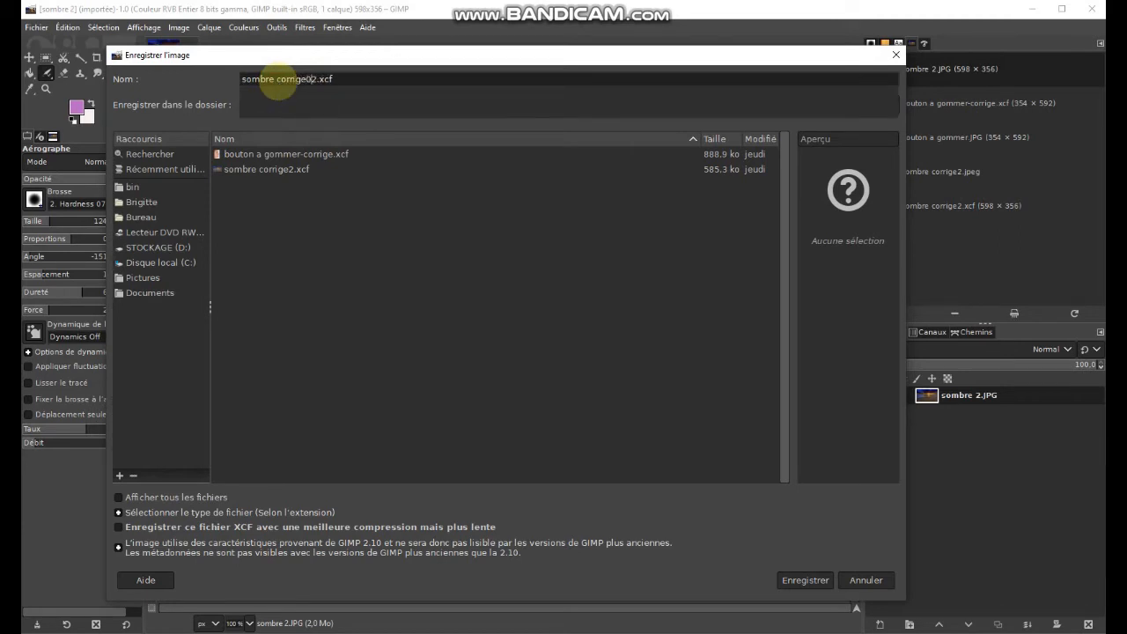
pyautogui.write('0')
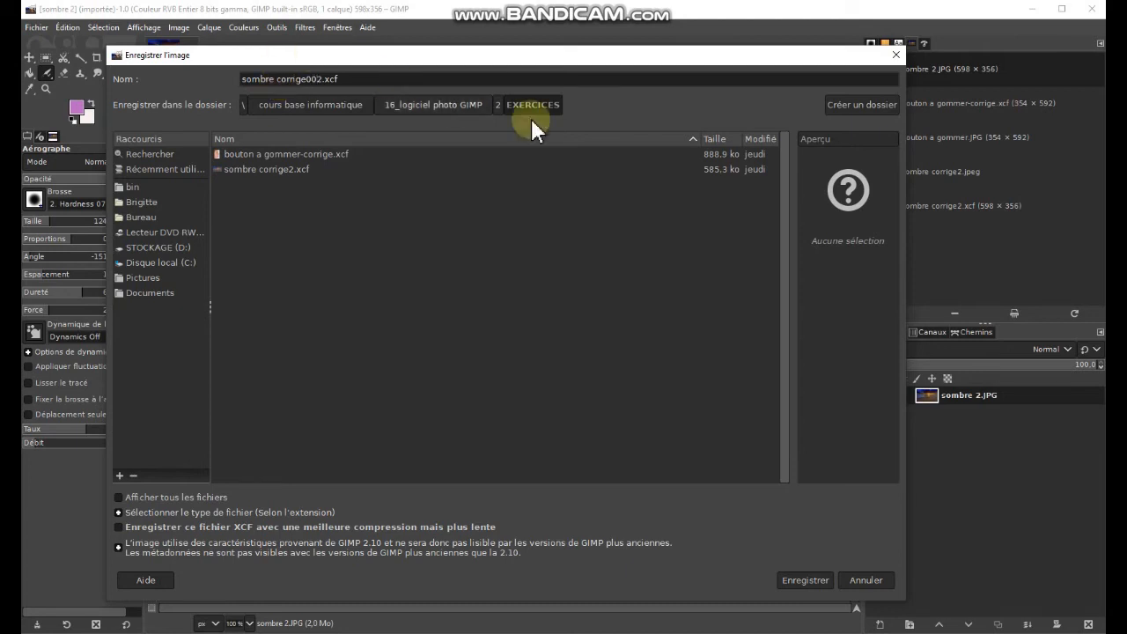
pyautogui.click(800, 578)
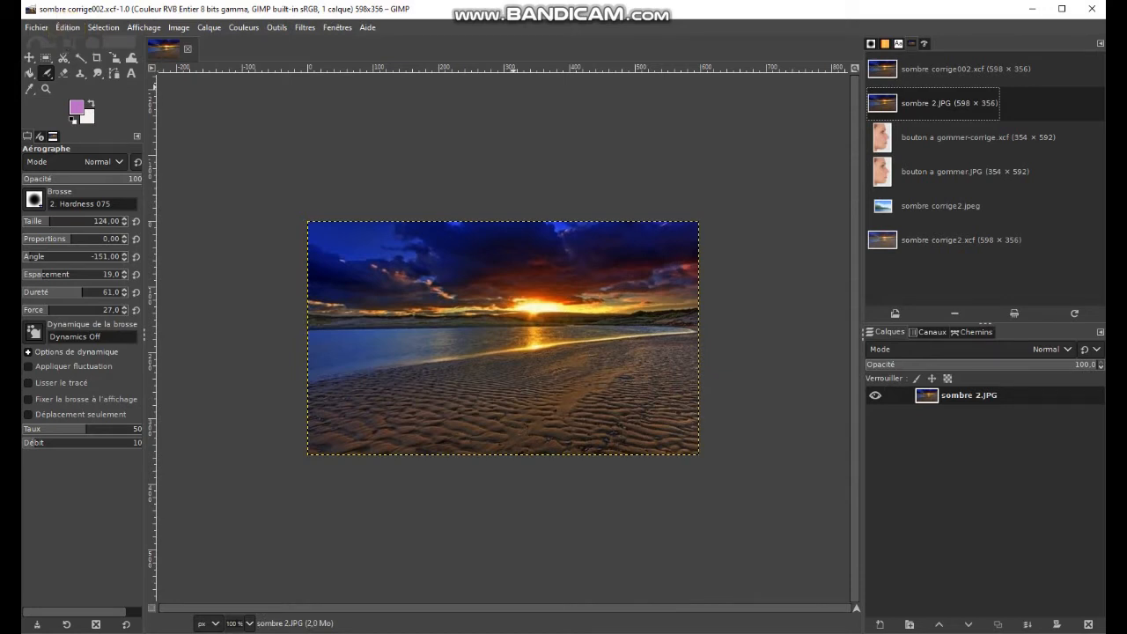
# - Export the image as sombre corrige002.jpeg to the EXERCICES folder with the default JPEG options
pyautogui.click(36, 28)
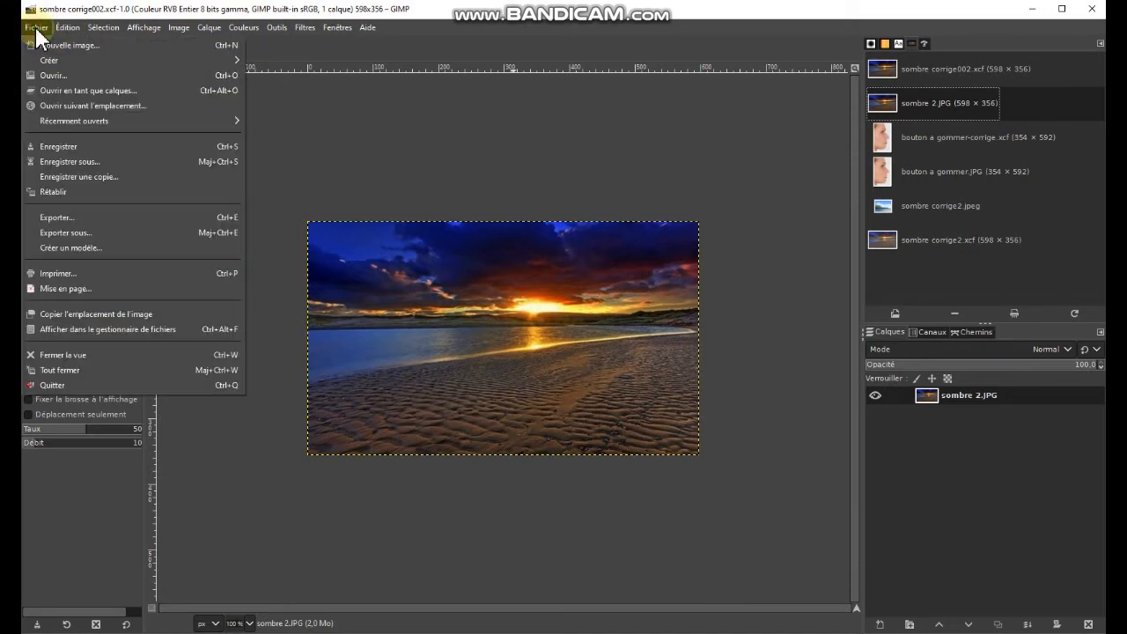
pyautogui.click(92, 232)
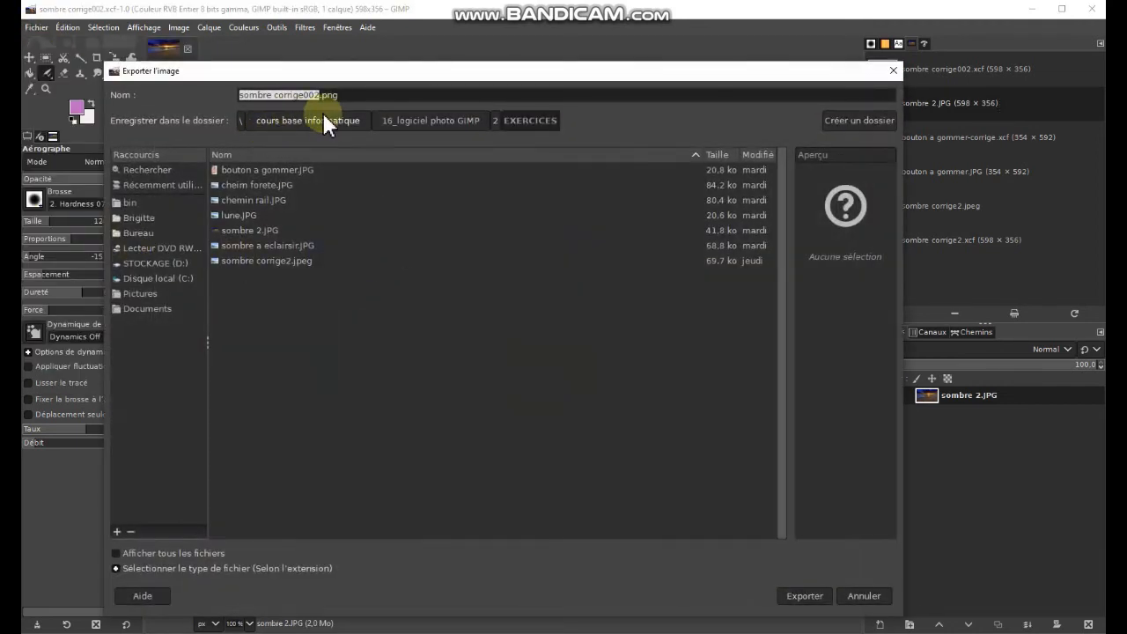
pyautogui.click(347, 96)
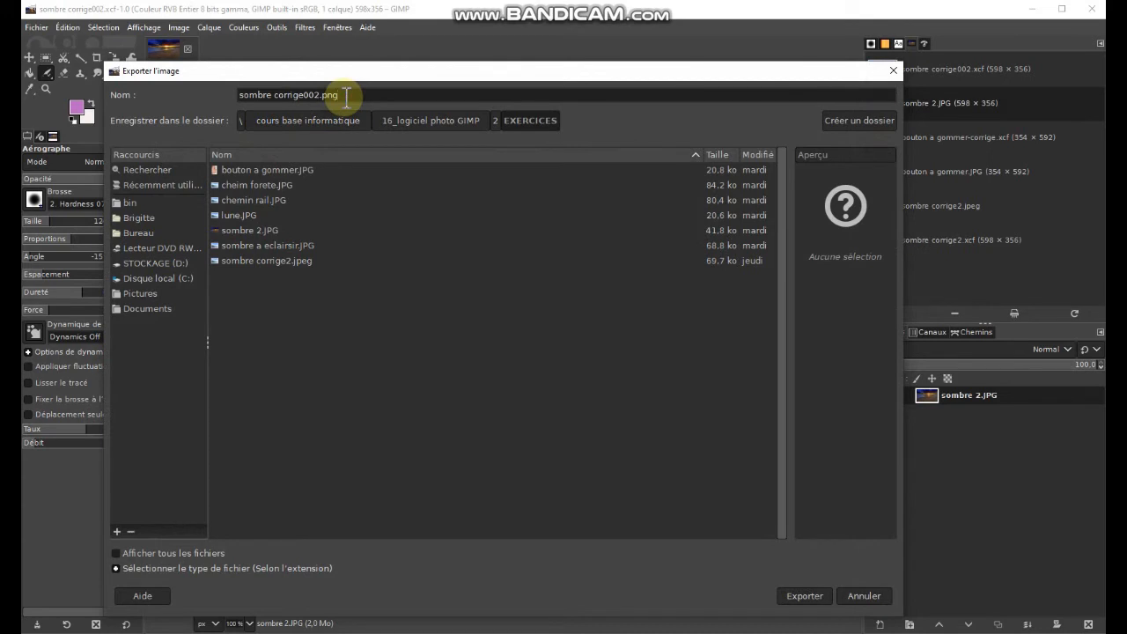
pyautogui.press('BackSpace')
pyautogui.press('BackSpace')
pyautogui.press('BackSpace')
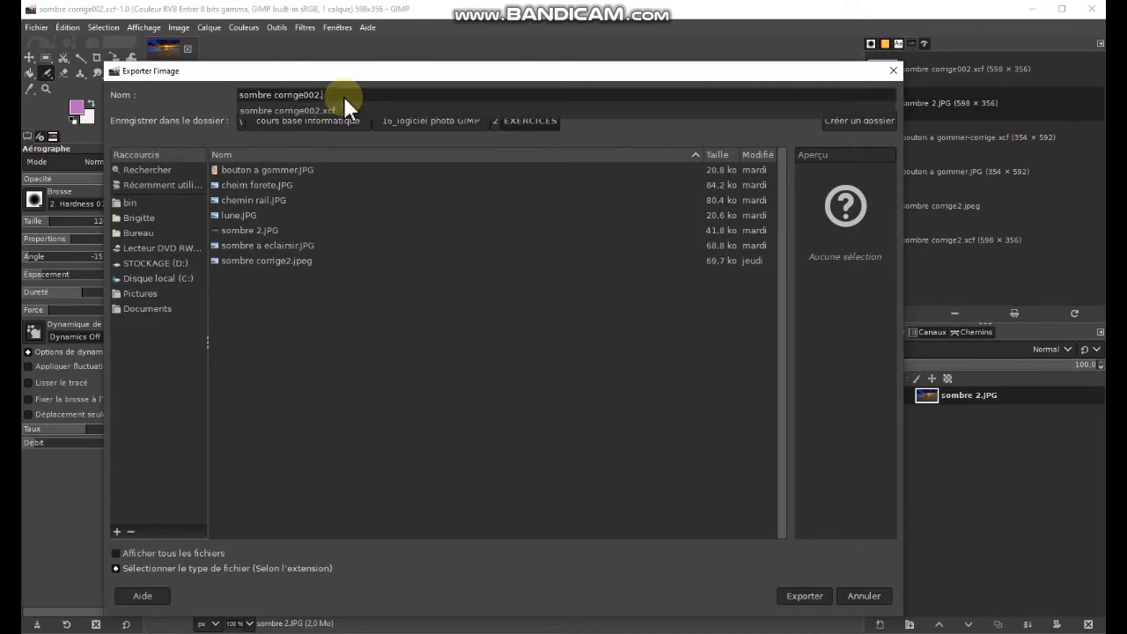
pyautogui.write('jp')
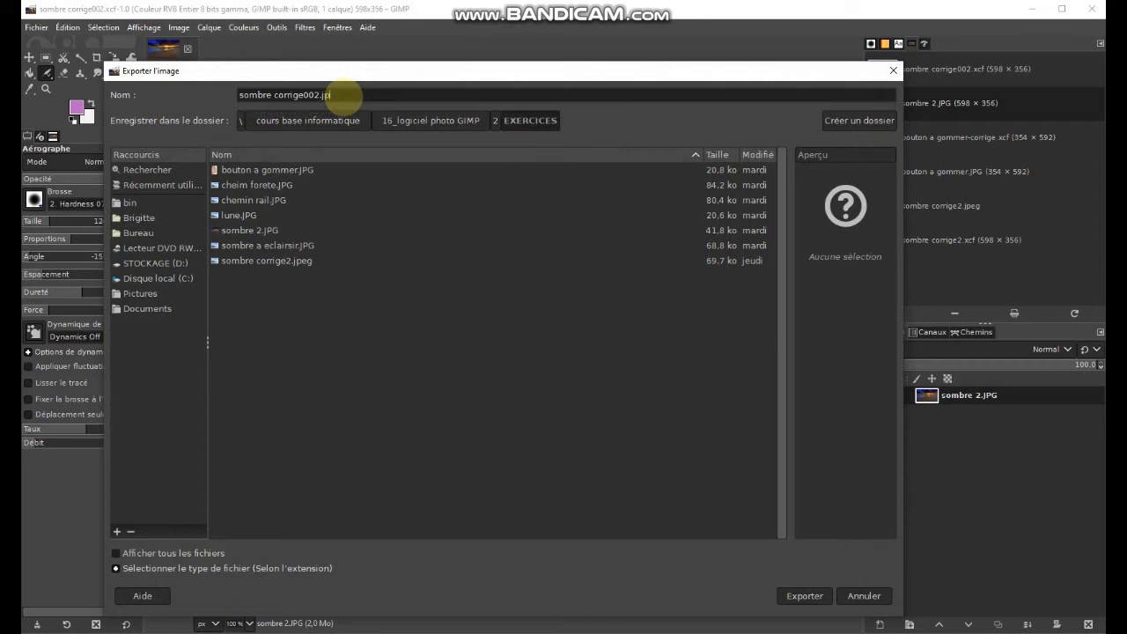
pyautogui.write('eg')
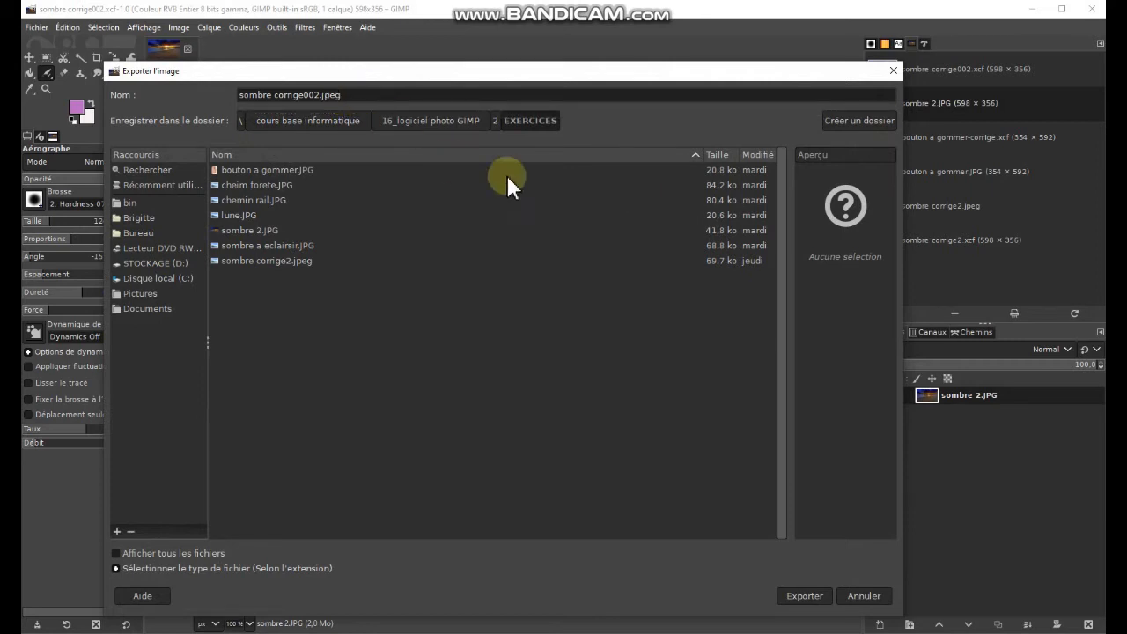
pyautogui.click(805, 597)
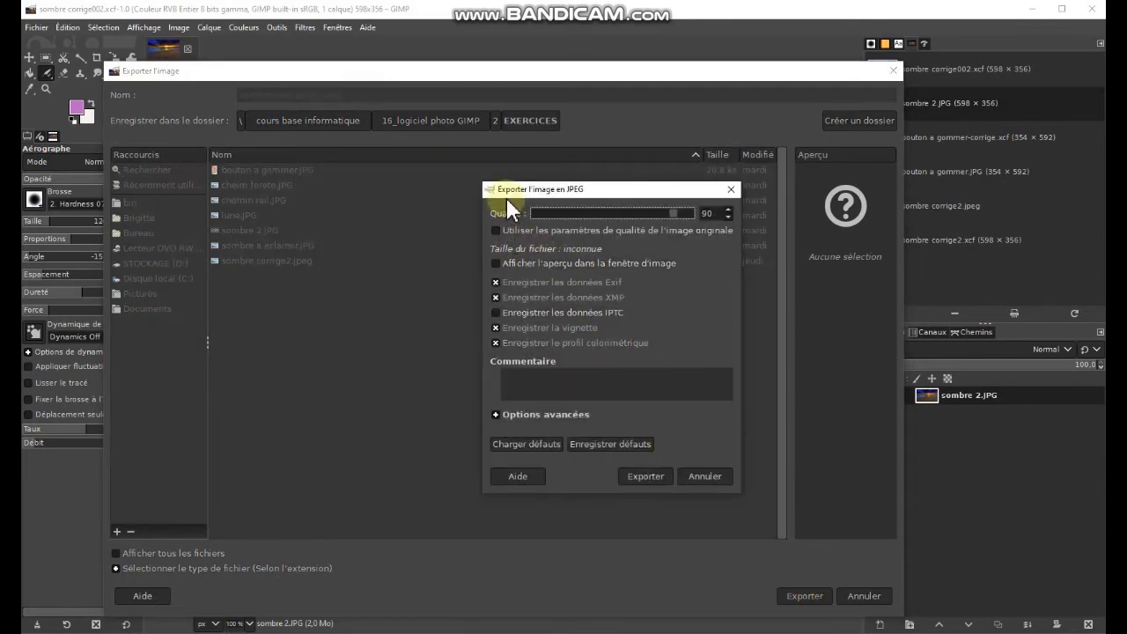
pyautogui.click(645, 477)
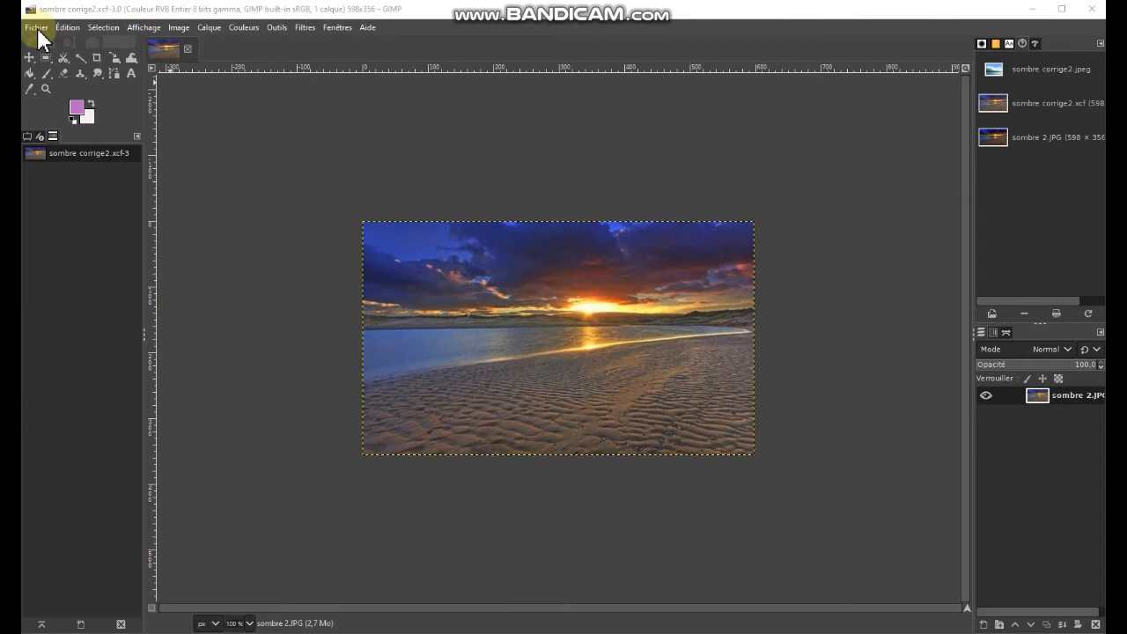
# - Open the portrait image bouton a gommer.JPG from the EXERCICES folder
pyautogui.click(36, 28)
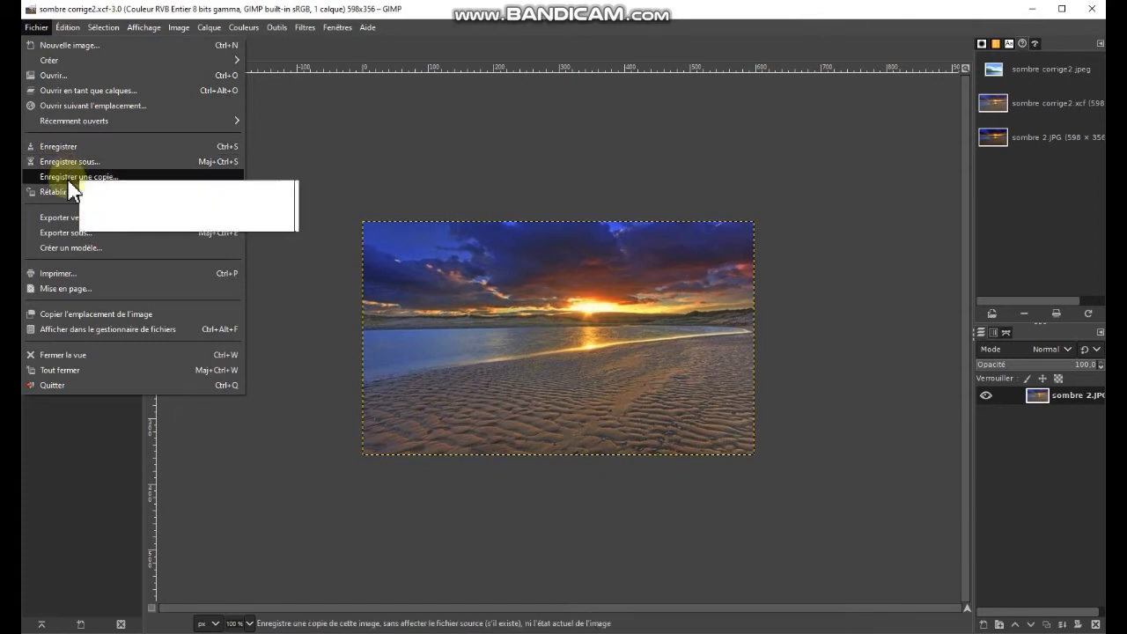
pyautogui.click(61, 76)
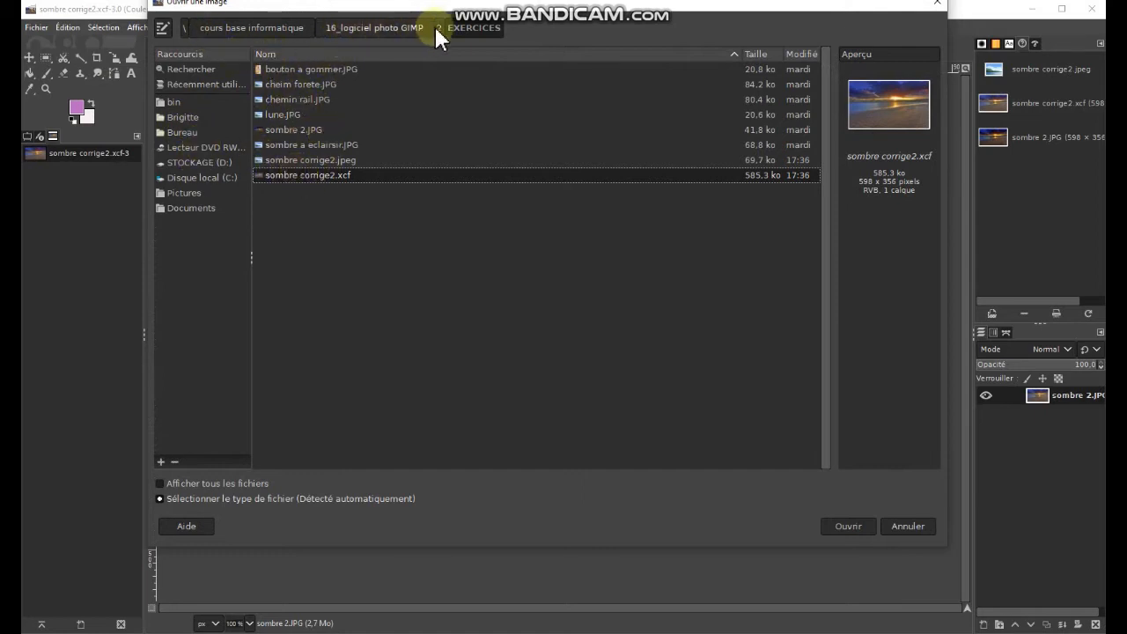
pyautogui.click(317, 69)
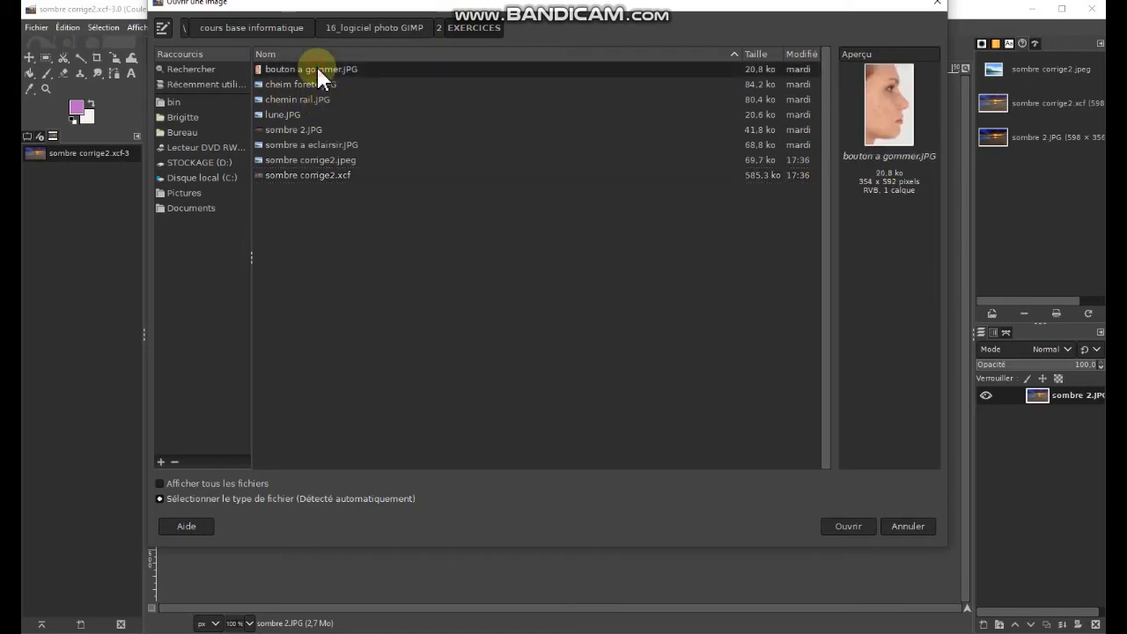
pyautogui.click(856, 524)
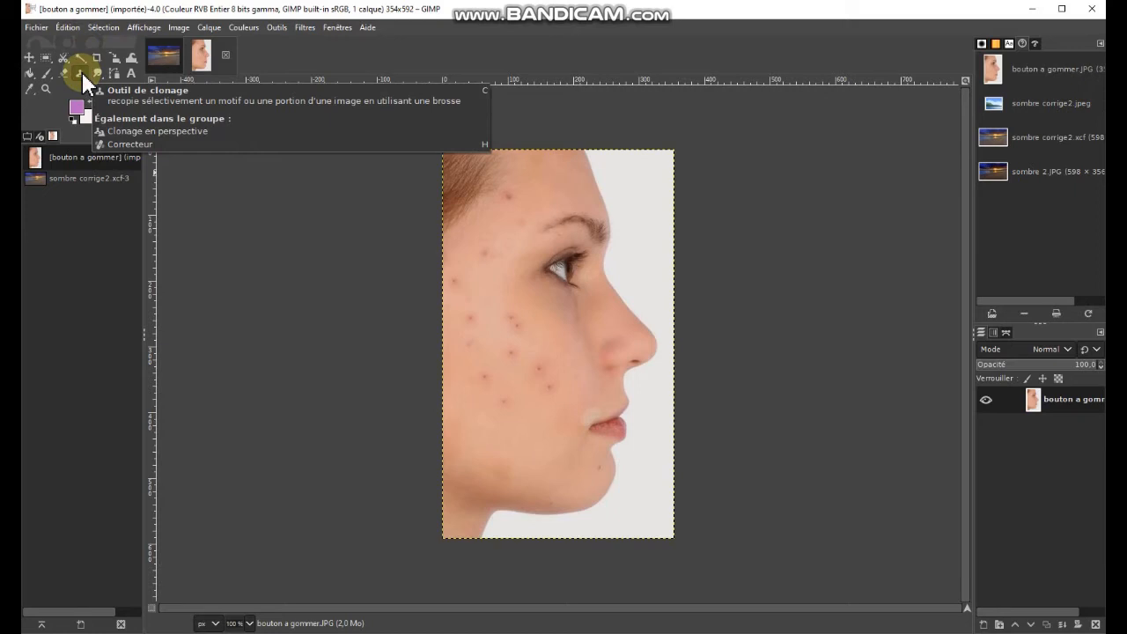
# - Activate the Clone tool, show its options and reduce the brush size to 45
pyautogui.click(81, 70)
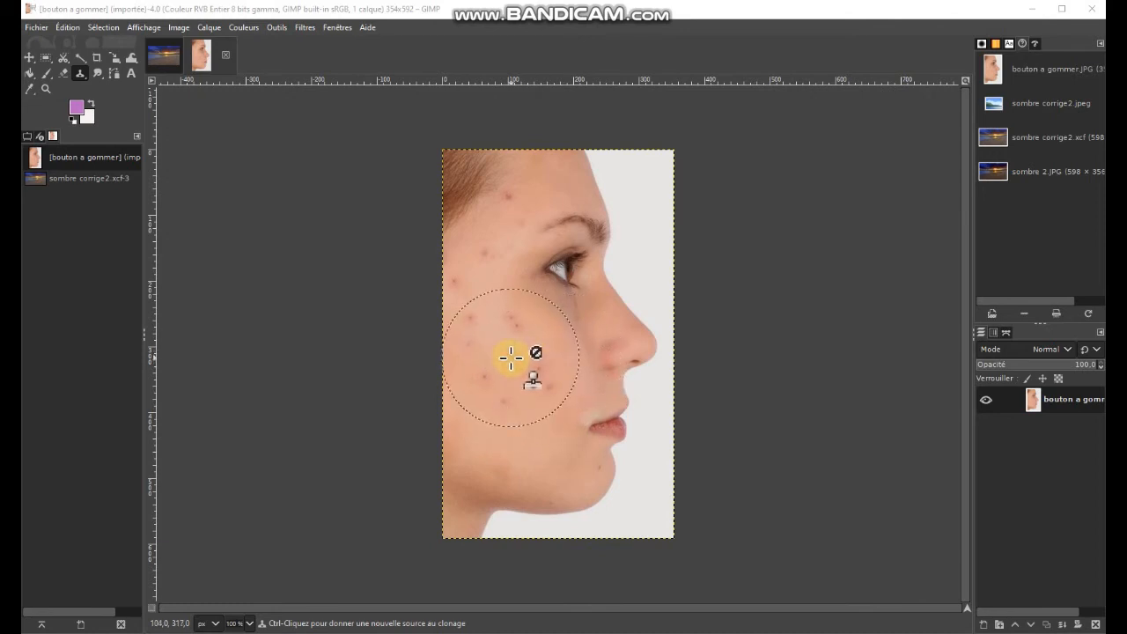
pyautogui.doubleClick(80, 74)
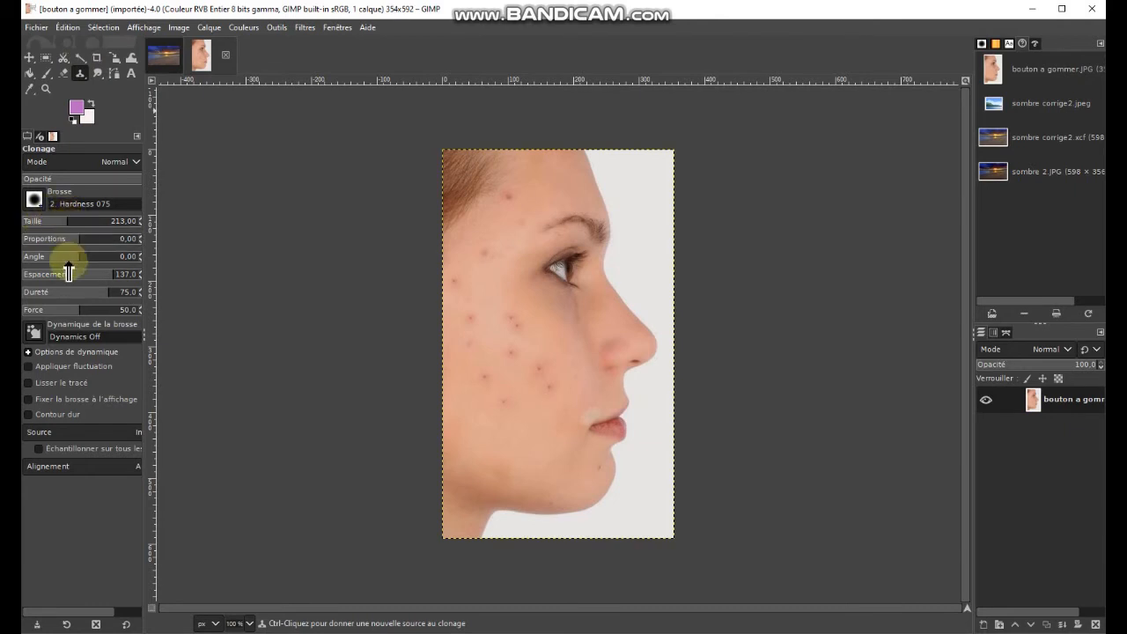
pyautogui.click(66, 220)
pyautogui.moveTo(66, 220); pyautogui.dragTo(50, 221)
pyautogui.moveTo(51, 221); pyautogui.dragTo(43, 221)
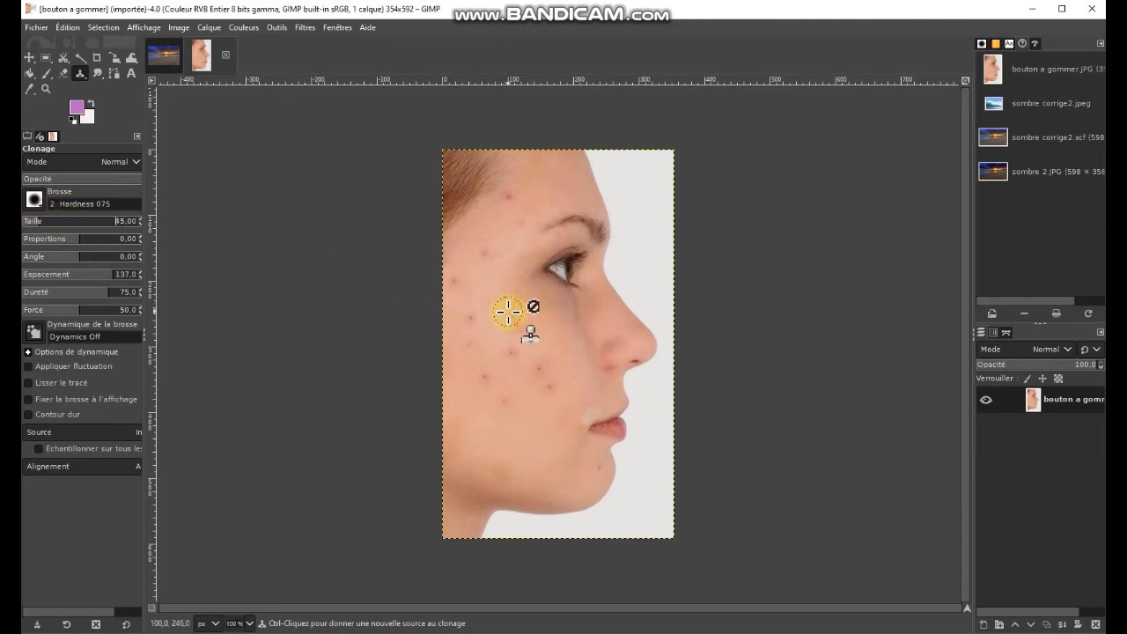
# - Set the Clone brush size to 33 and cover the cheek blemish nearest the mouth with clean skin sampled just below it
pyautogui.moveTo(33, 225); pyautogui.dragTo(31, 228)
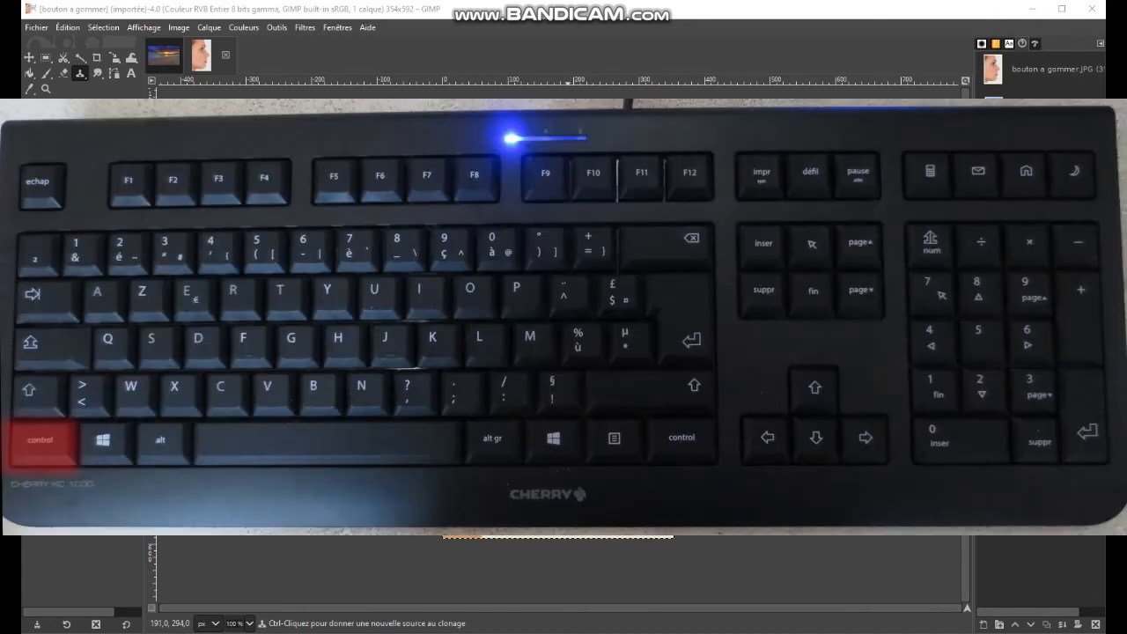
pyautogui.press('ctrl')
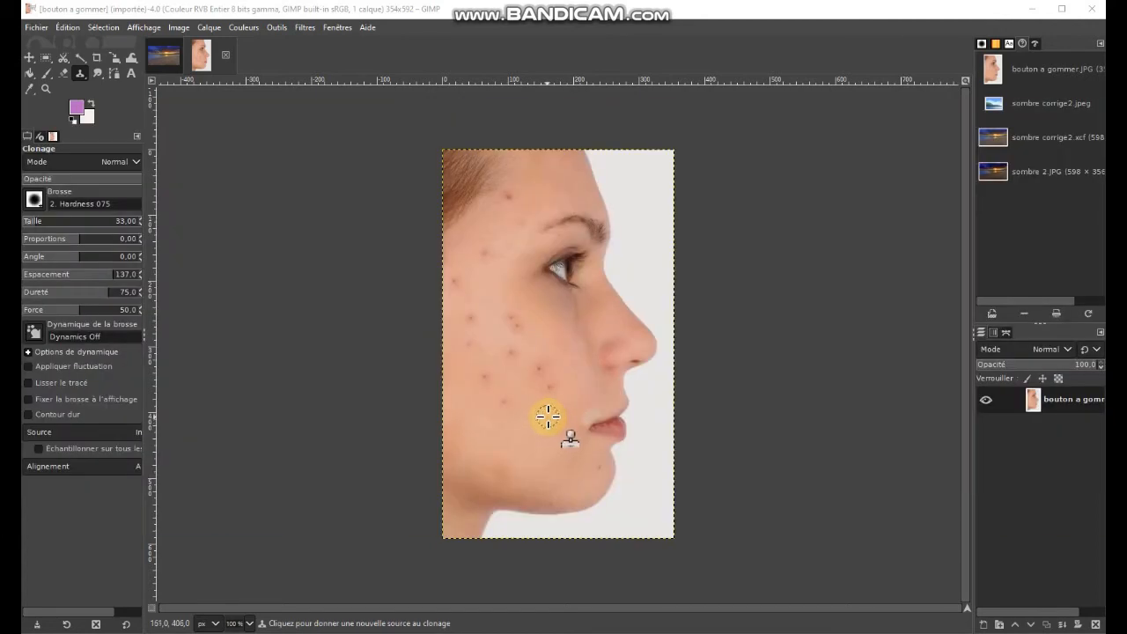
pyautogui.keyDown('ctrl'); pyautogui.click(547, 416); pyautogui.keyUp('ctrl')
pyautogui.click(550, 388)
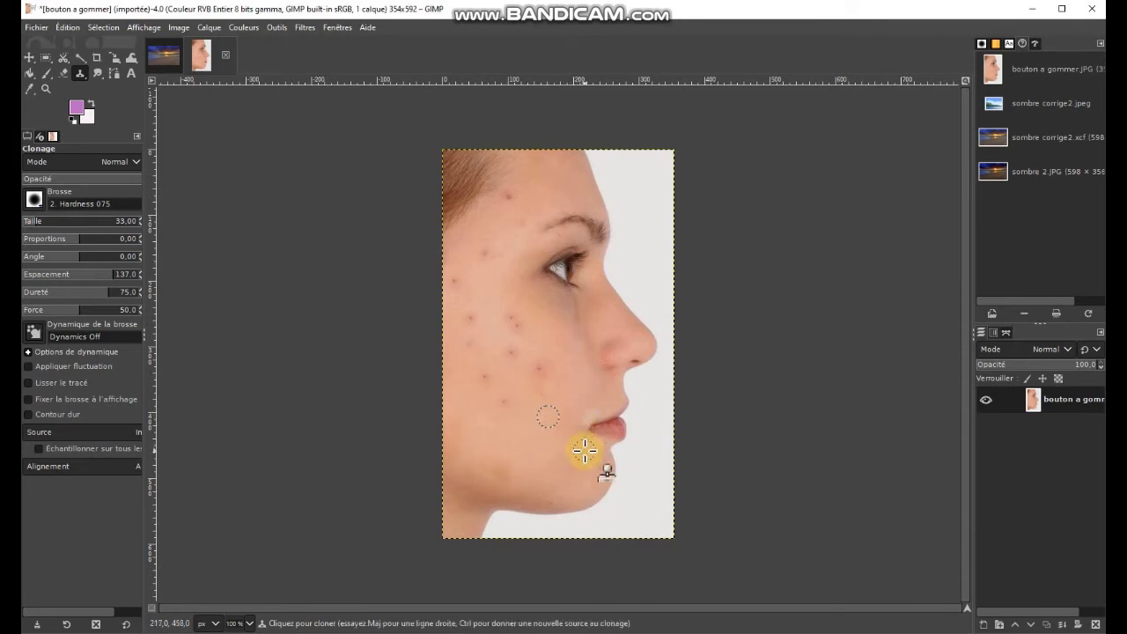
# - Clone clean skin sampled from the lower cheek over the two neighbouring blemishes on the lower cheek
pyautogui.keyDown('ctrl'); pyautogui.click(497, 424); pyautogui.keyUp('ctrl')
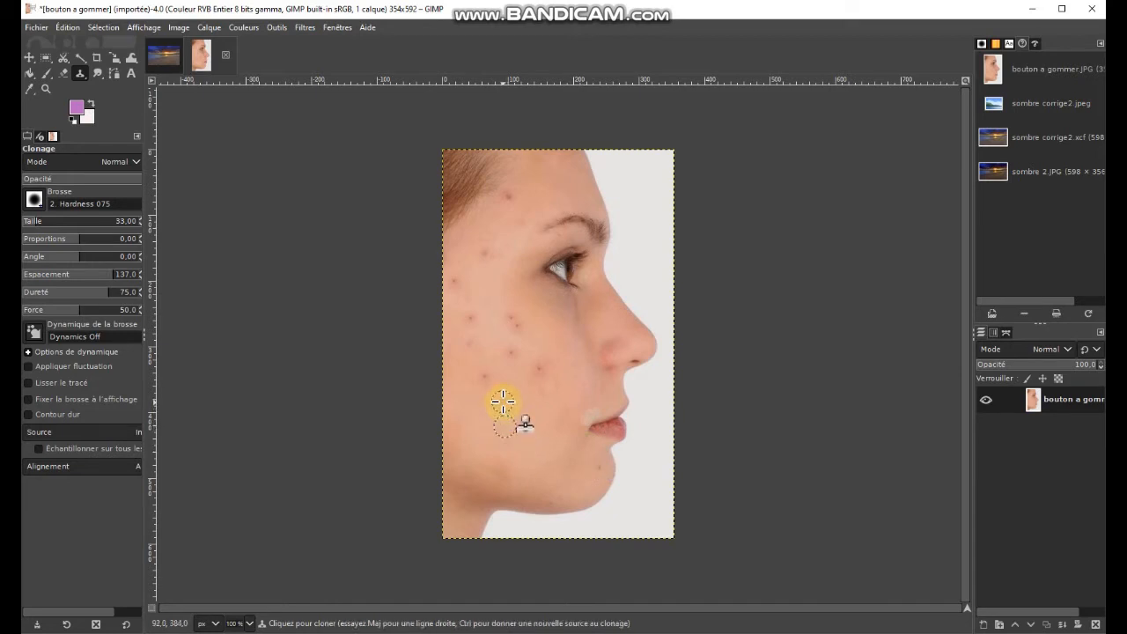
pyautogui.click(559, 414)
pyautogui.click(602, 499)
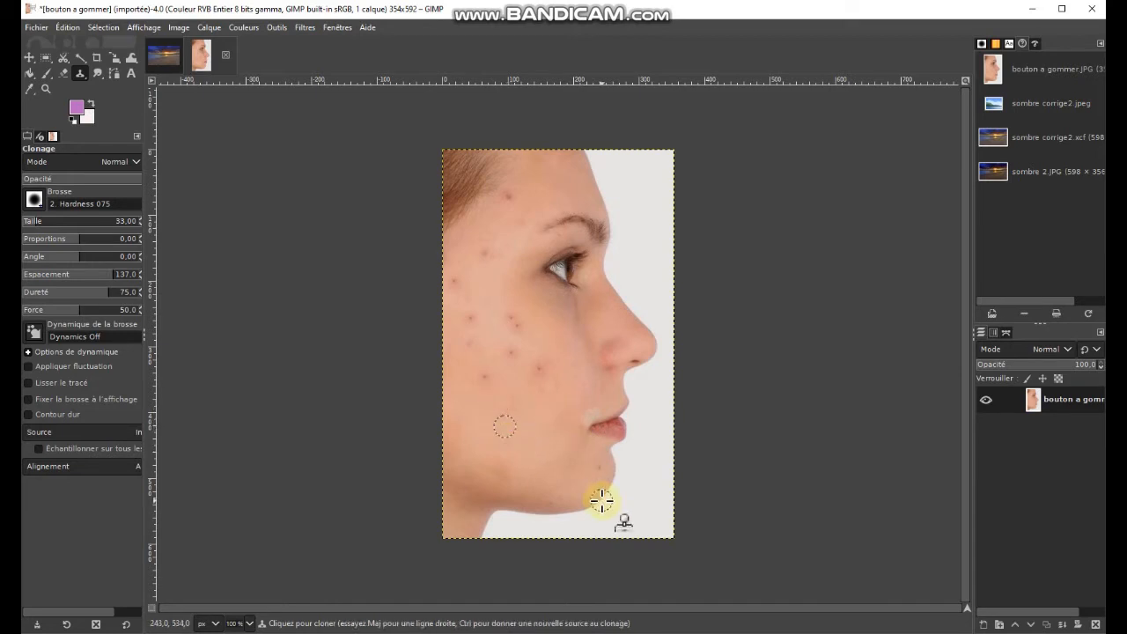
pyautogui.keyDown('ctrl'); pyautogui.click(535, 404); pyautogui.keyUp('ctrl')
pyautogui.click(535, 371)
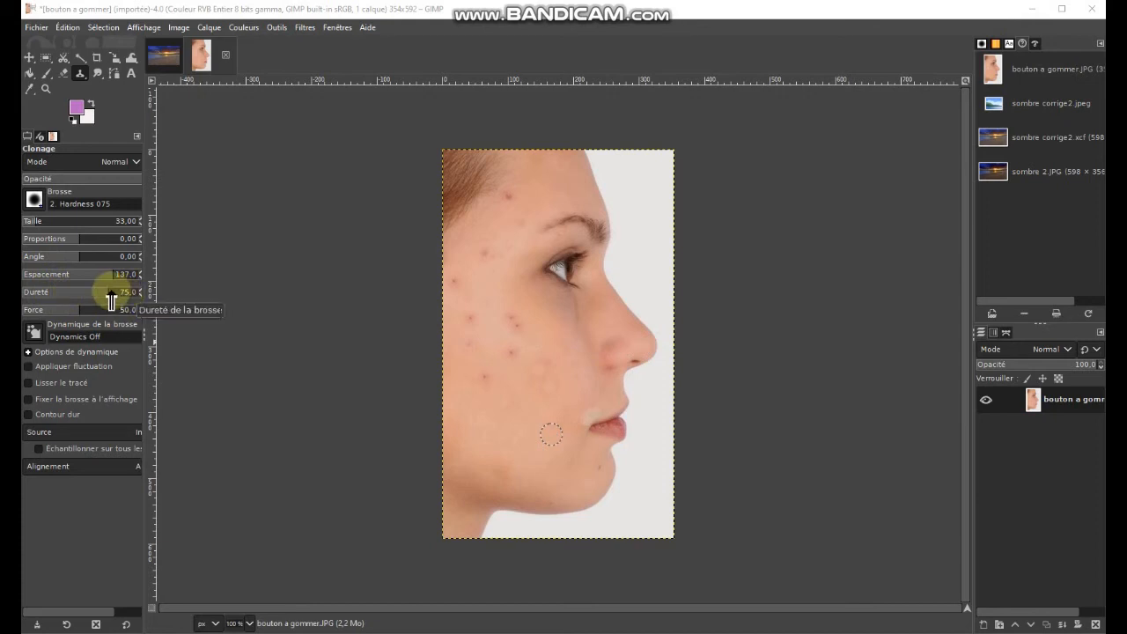
# - Lower the Clone brush hardness to 52 and blend the retouched lower-cheek spots with freshly sampled clean skin
pyautogui.moveTo(111, 300); pyautogui.dragTo(80, 302)
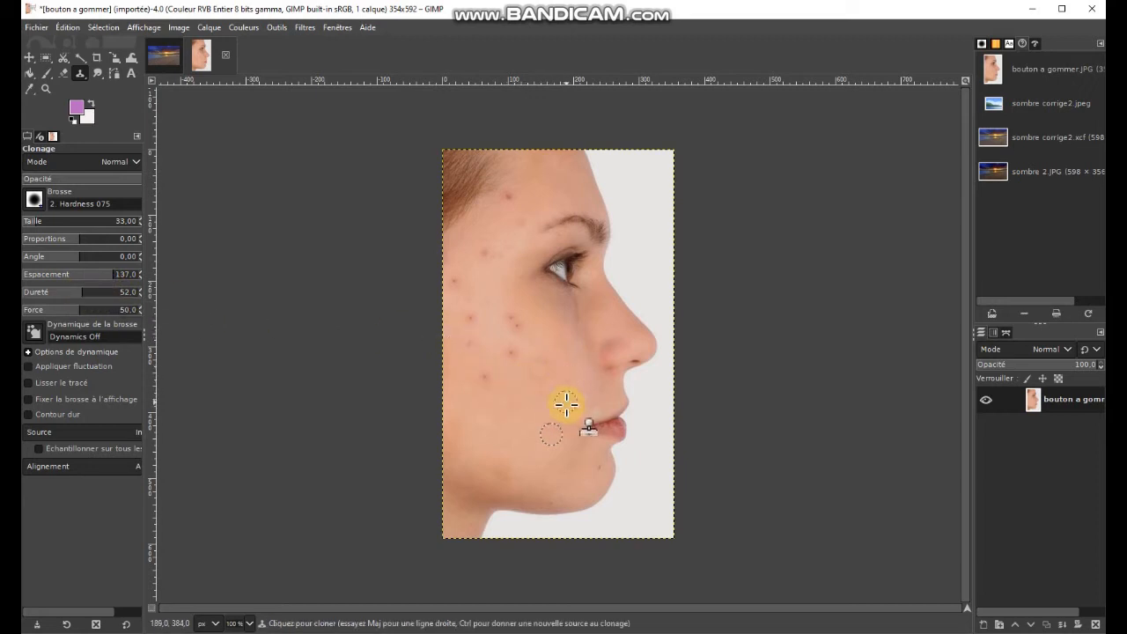
pyautogui.keyDown('ctrl'); pyautogui.click(506, 440); pyautogui.keyUp('ctrl')
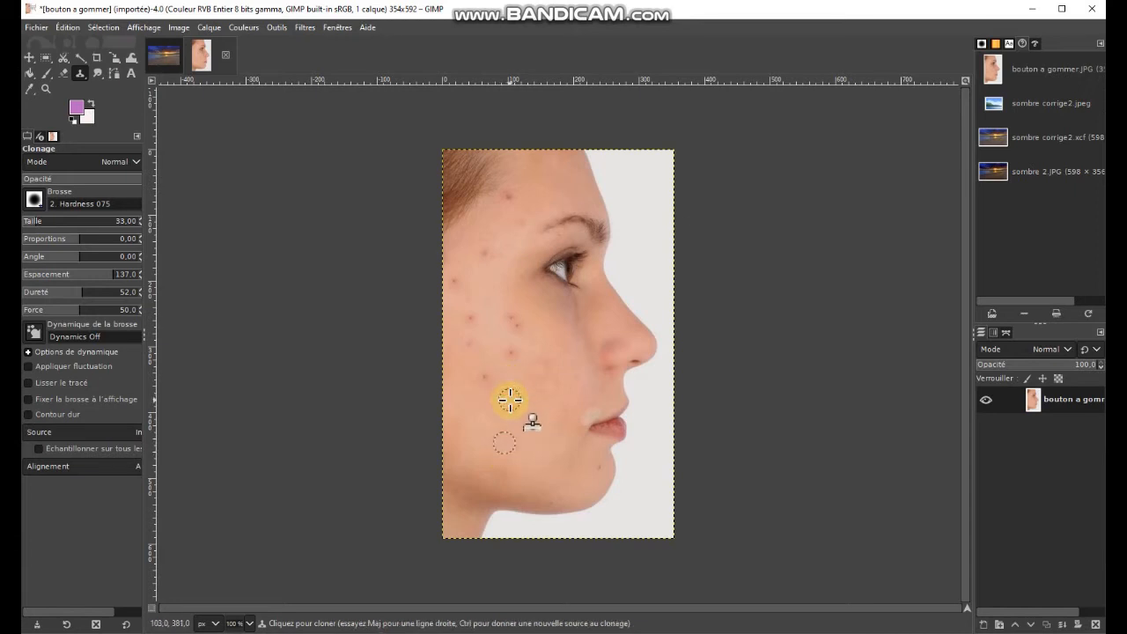
pyautogui.keyDown('ctrl'); pyautogui.click(517, 425); pyautogui.keyUp('ctrl')
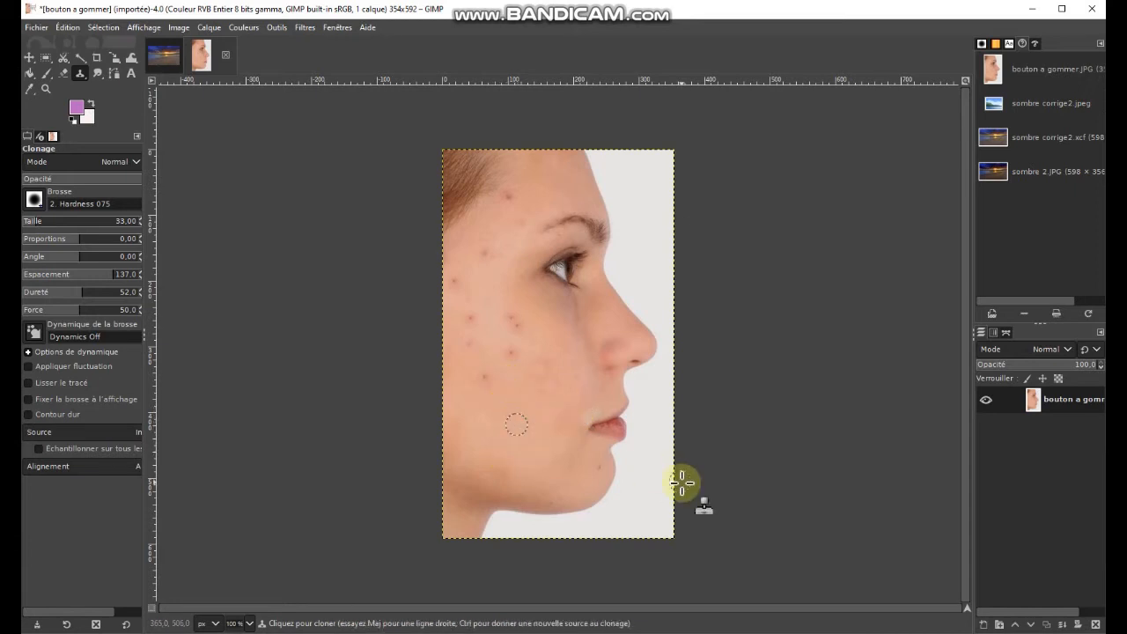
pyautogui.click(542, 372)
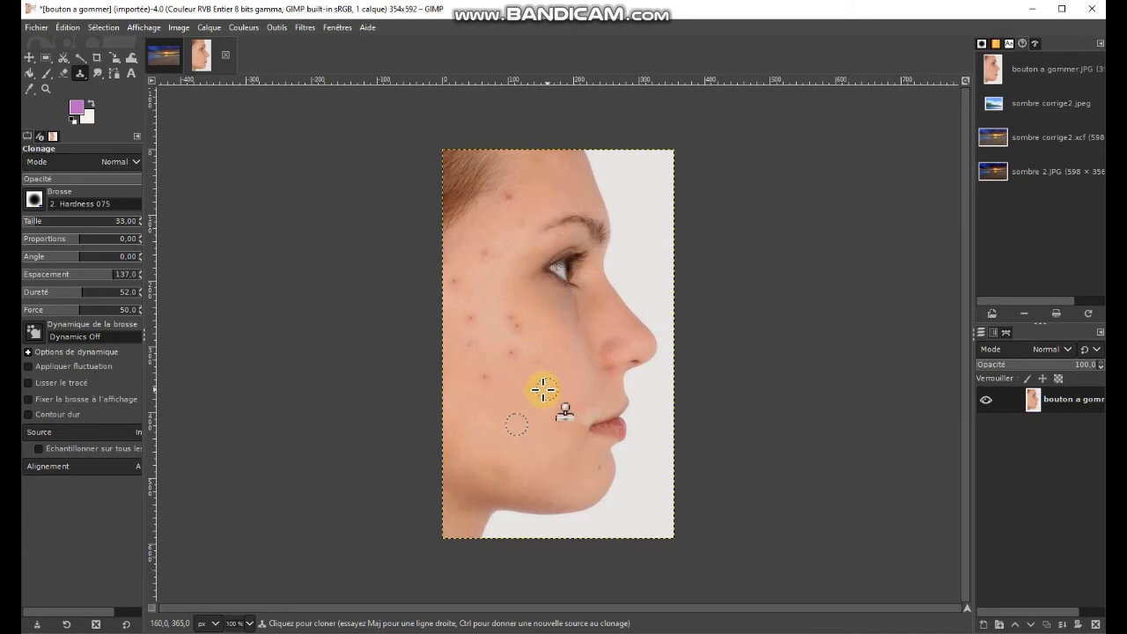
pyautogui.click(543, 389)
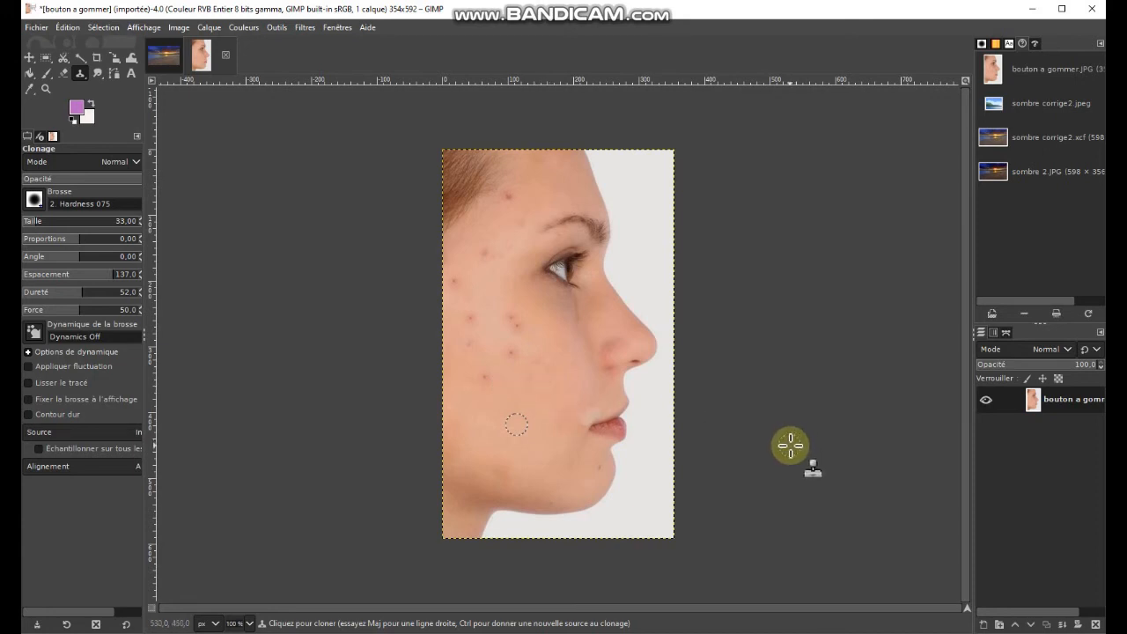
# - Clone nearby clean skin over the remaining blemishes on the middle and back of the cheek, resampling the source beside each spot
pyautogui.keyDown('ctrl'); pyautogui.click(509, 372); pyautogui.keyUp('ctrl')
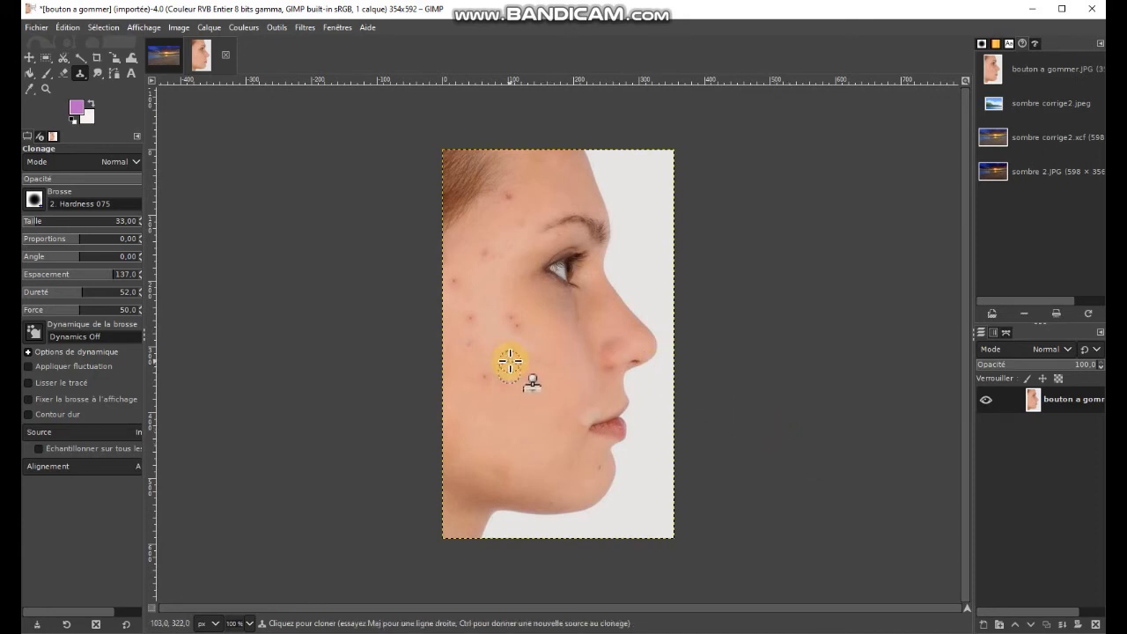
pyautogui.keyDown('ctrl'); pyautogui.click(466, 370); pyautogui.keyUp('ctrl')
pyautogui.click(482, 379)
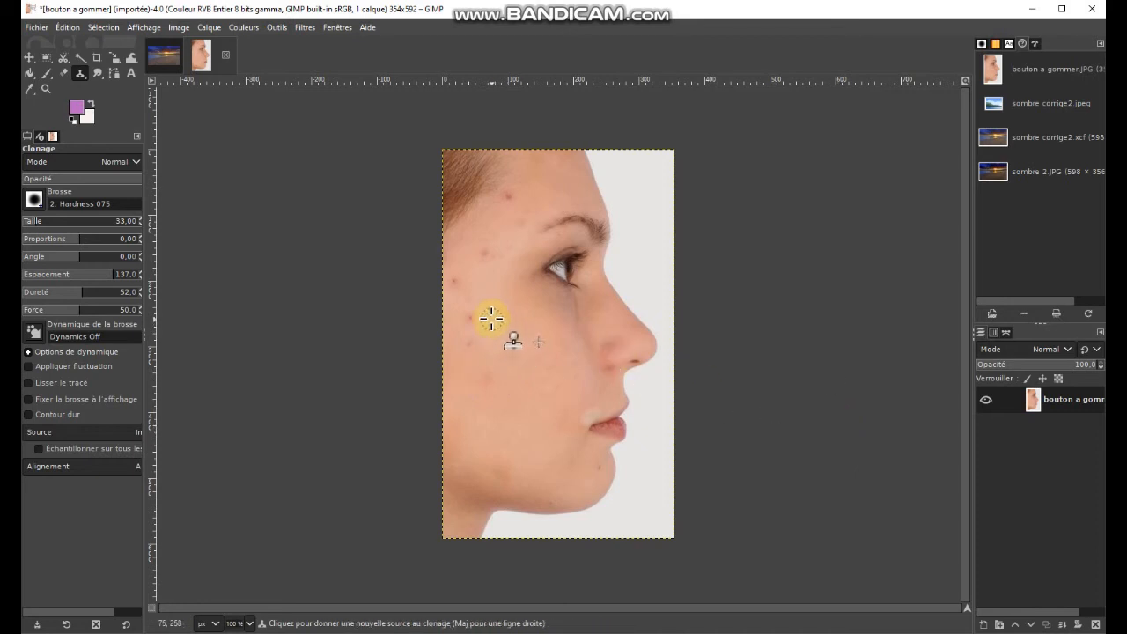
pyautogui.keyDown('ctrl'); pyautogui.click(491, 319); pyautogui.keyUp('ctrl')
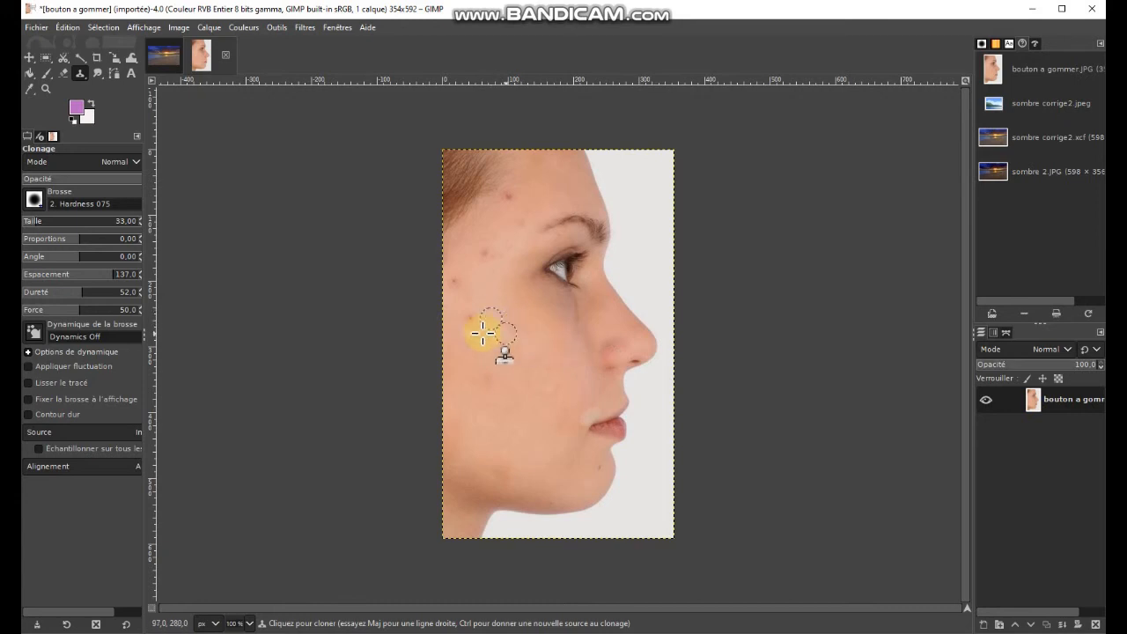
pyautogui.click(471, 319)
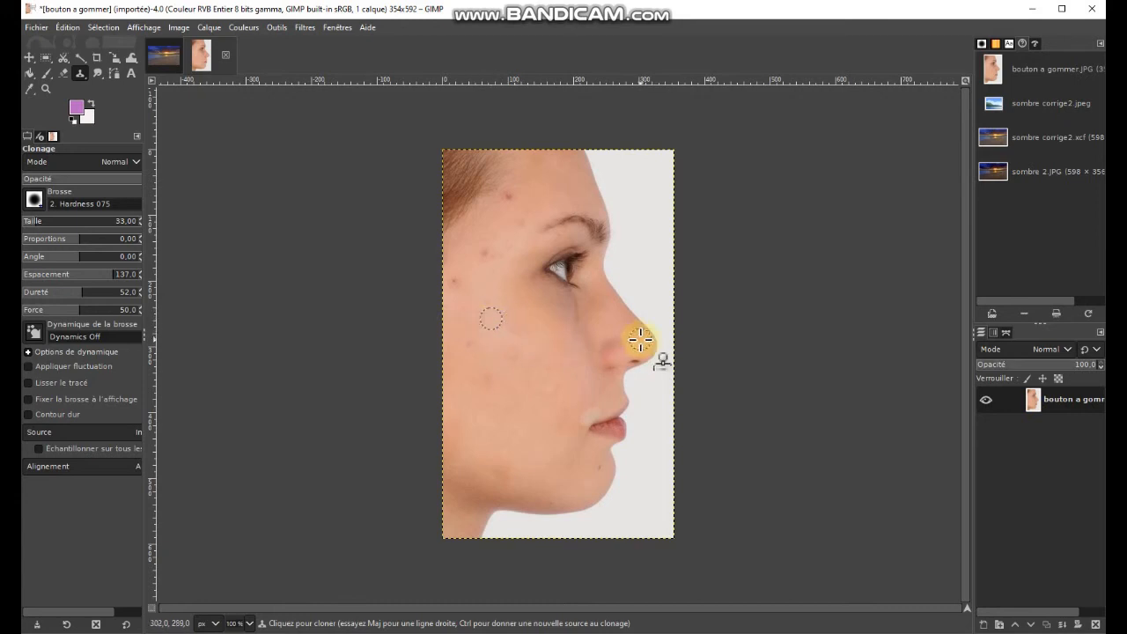
pyautogui.keyDown('ctrl'); pyautogui.click(484, 346); pyautogui.keyUp('ctrl')
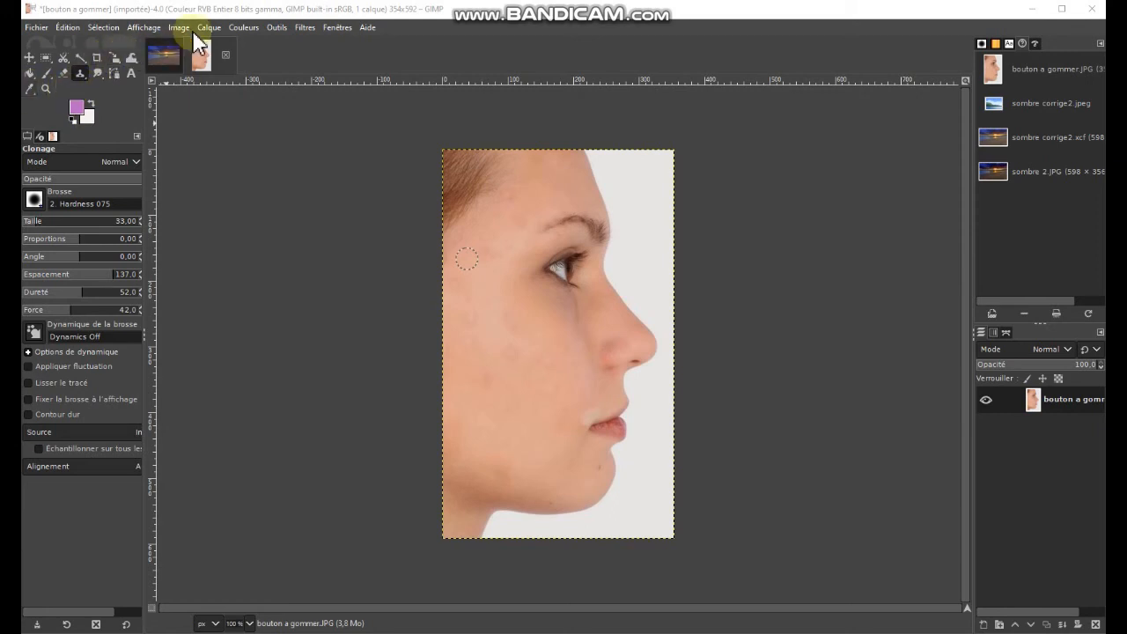
# - Choose the Clone tool among the paint tools
pyautogui.click(277, 28)
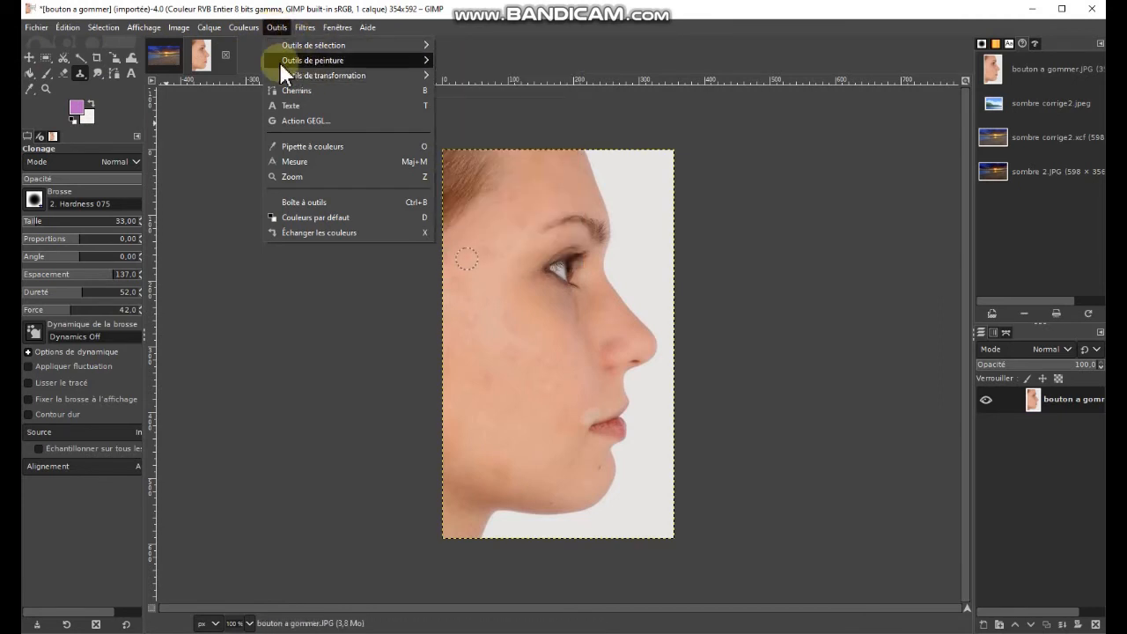
pyautogui.moveTo(303, 60)
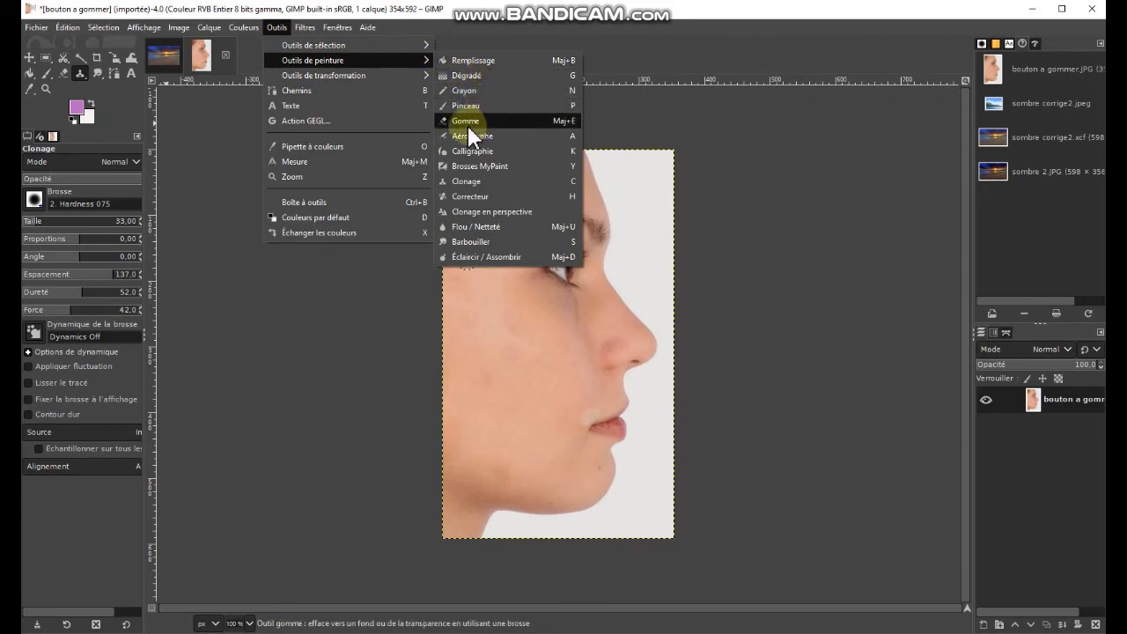
pyautogui.click(489, 185)
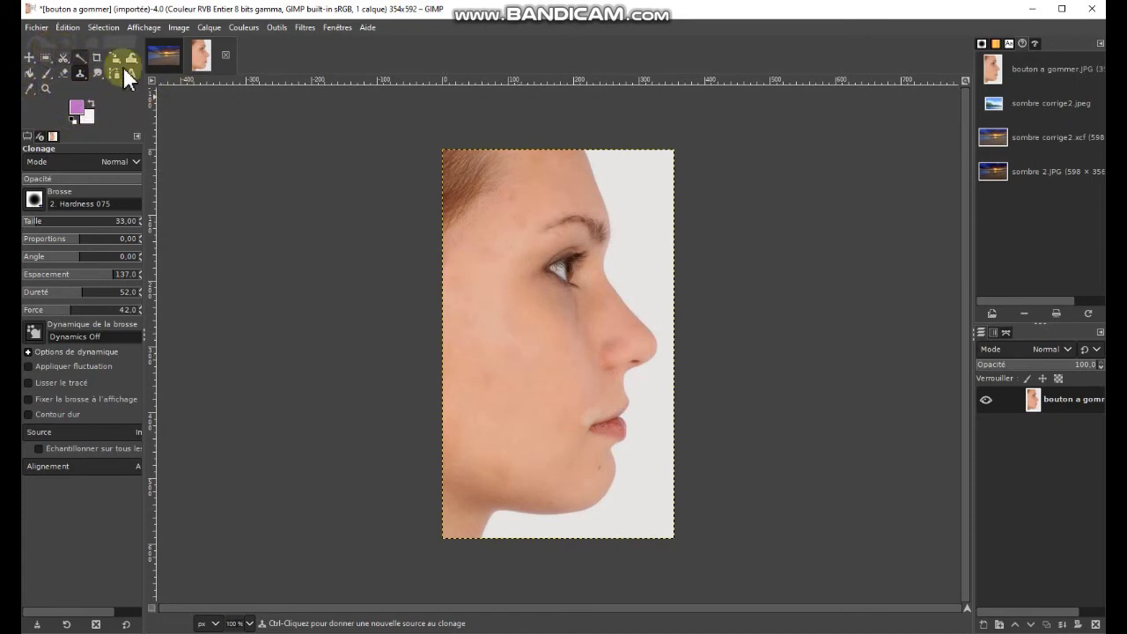
pyautogui.click(280, 27)
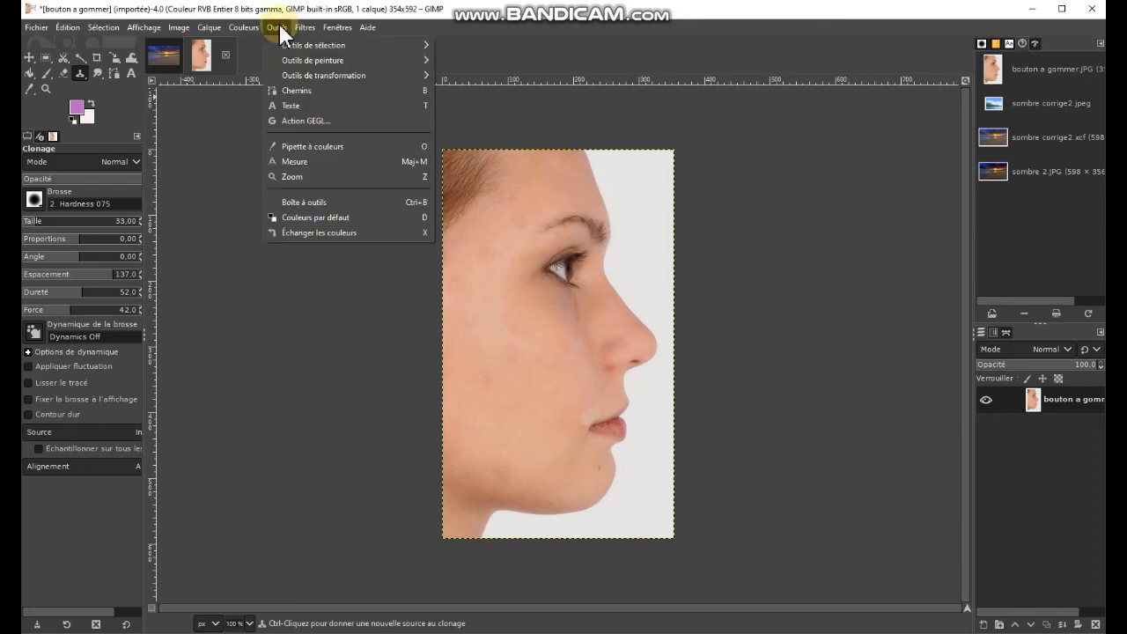
pyautogui.click(305, 27)
pyautogui.click(277, 27)
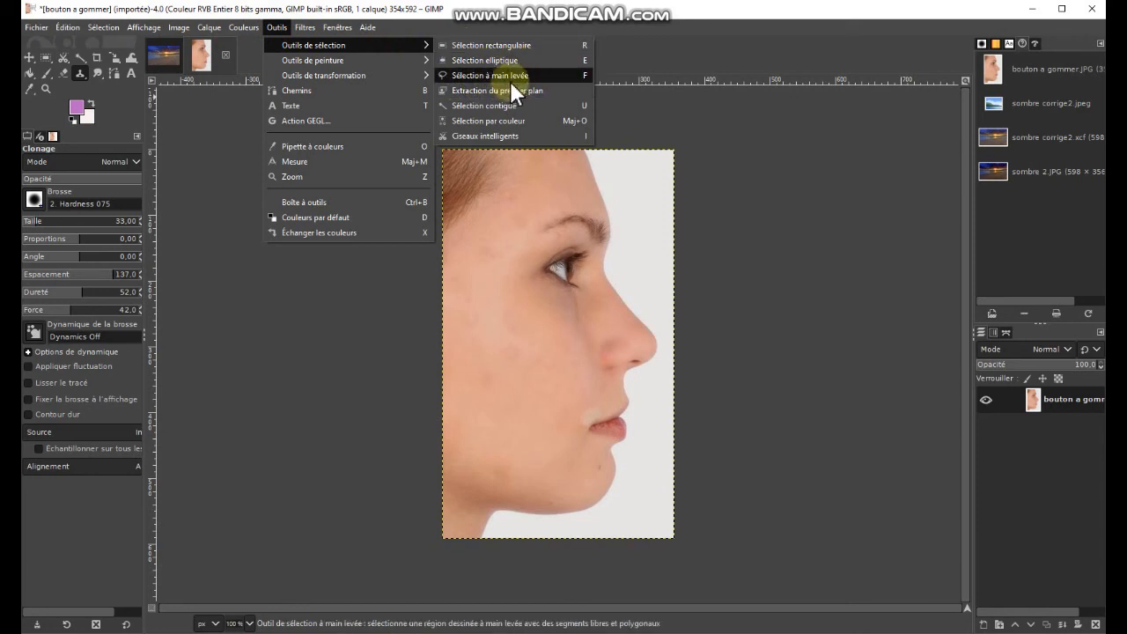
pyautogui.click(276, 27)
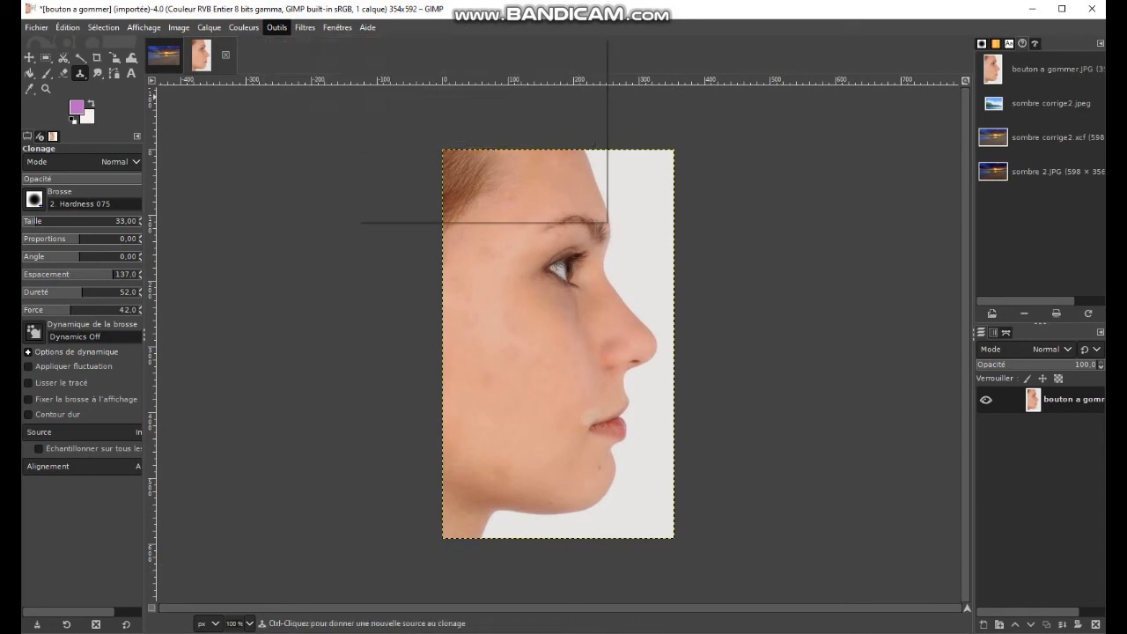
pyautogui.click(277, 27)
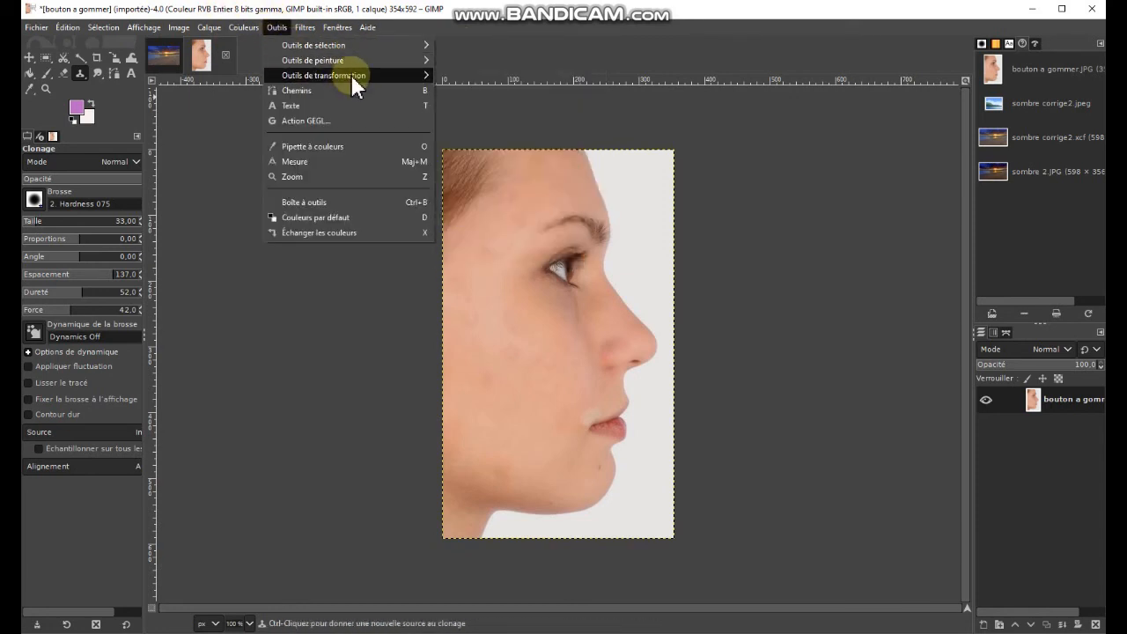
pyautogui.moveTo(351, 75)
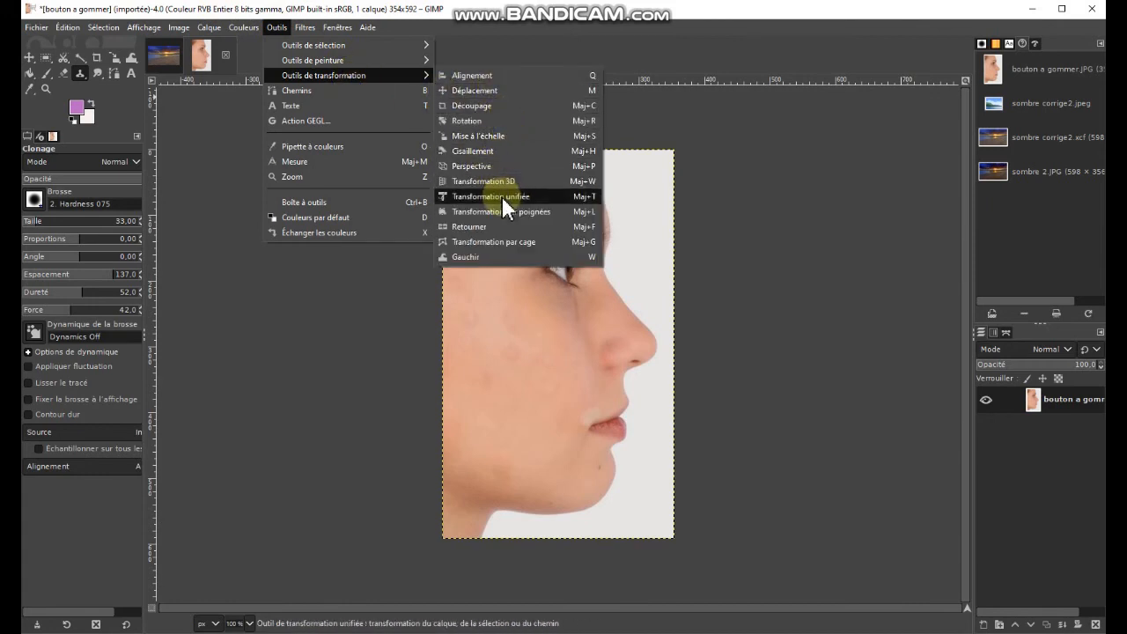
pyautogui.press('Escape')
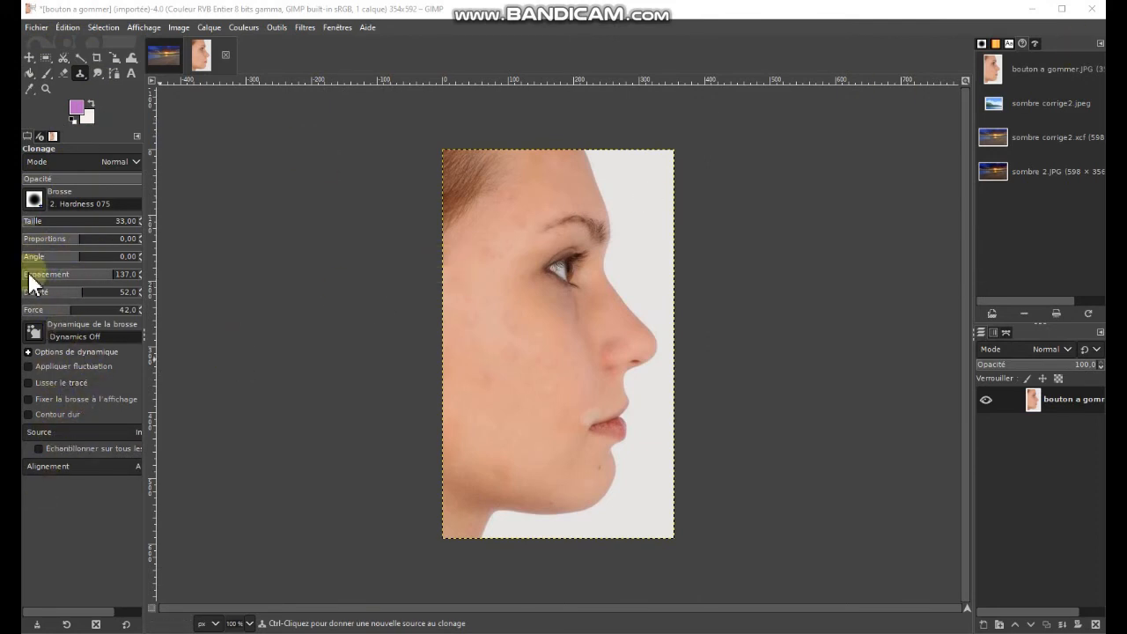
# - Set the Clone brush to size 82, angle 29 and spacing 58
pyautogui.click(36, 221)
pyautogui.moveTo(36, 220)
pyautogui.mouseDown()
pyautogui.moveTo(91, 227)
pyautogui.moveTo(47, 232)
pyautogui.mouseUp()
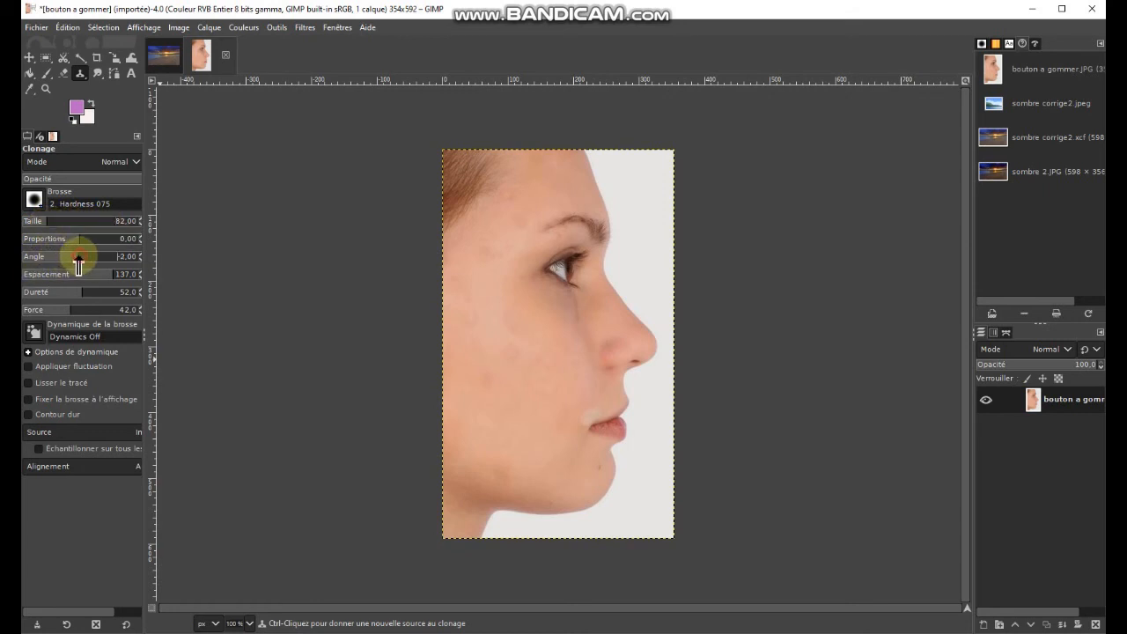
pyautogui.moveTo(77, 257)
pyautogui.mouseDown()
pyautogui.moveTo(55, 258)
pyautogui.moveTo(88, 267)
pyautogui.mouseUp()
pyautogui.moveTo(110, 280); pyautogui.dragTo(70, 298)
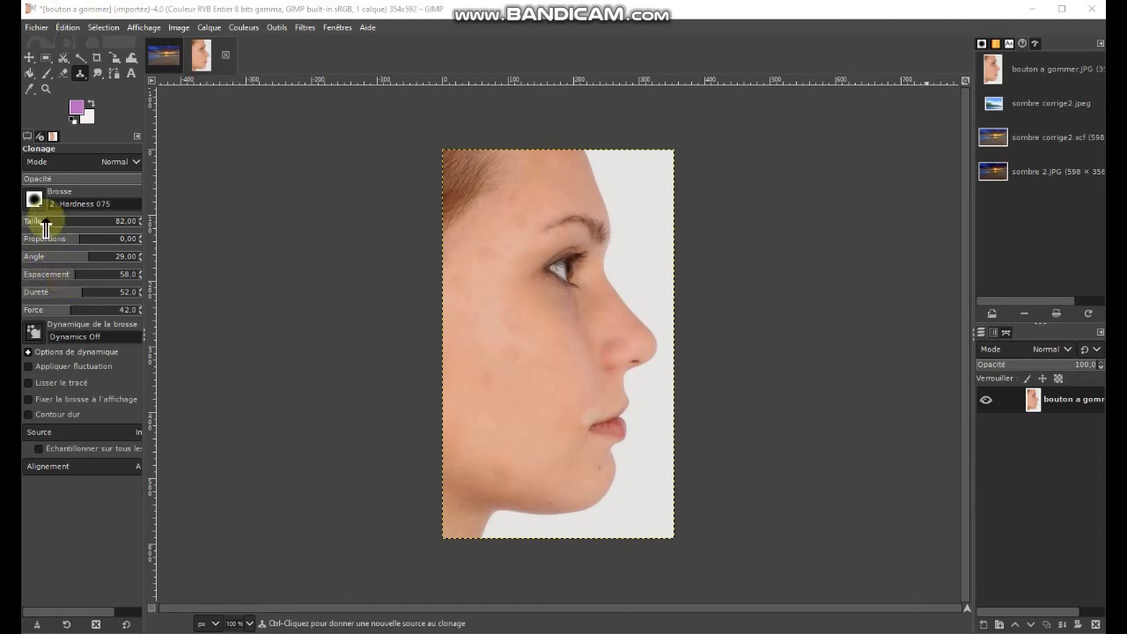
# - Enlarge the Clone brush to 260, sample the eye and stamp several copies of it over the lower face and neck
pyautogui.moveTo(46, 220); pyautogui.dragTo(110, 221)
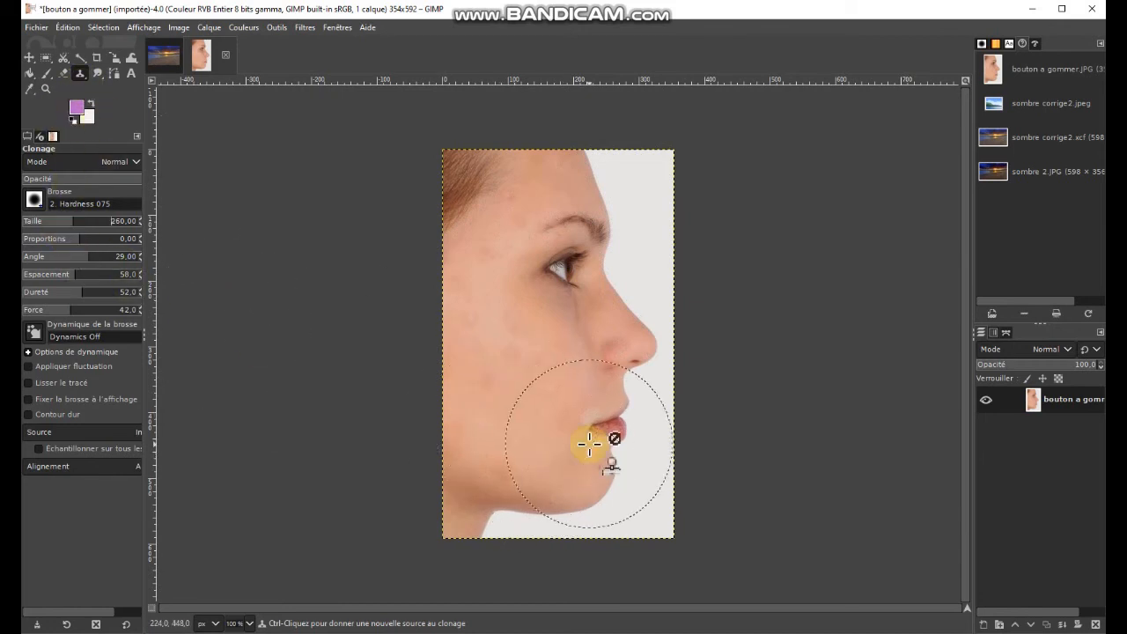
pyautogui.keyDown('ctrl'); pyautogui.click(568, 266); pyautogui.keyUp('ctrl')
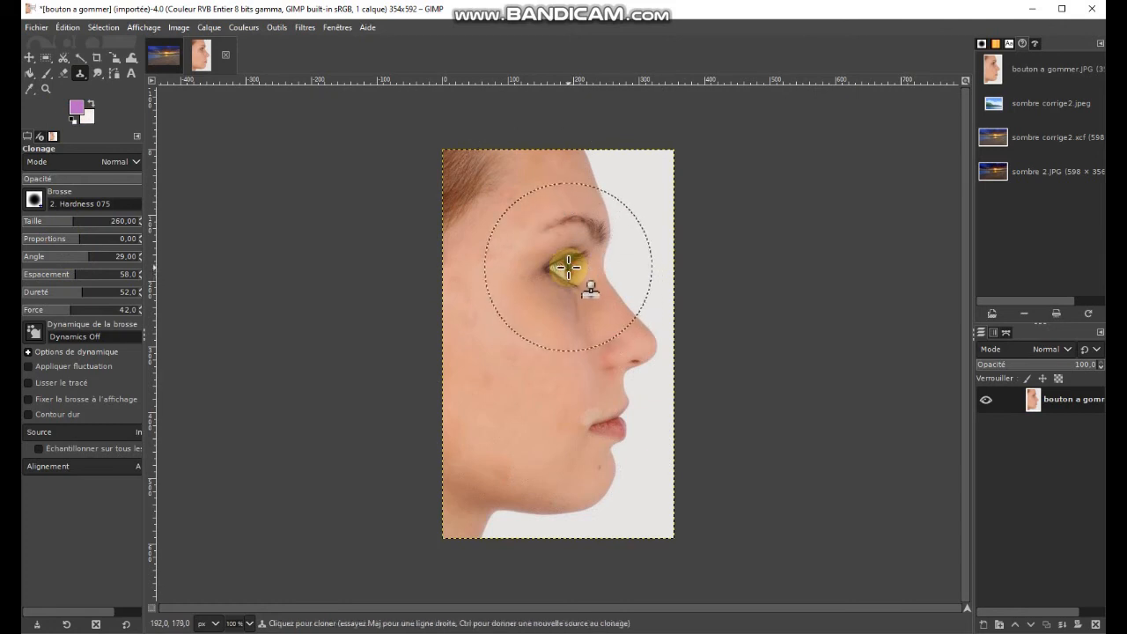
pyautogui.click(572, 461)
pyautogui.click(573, 462)
pyautogui.click(573, 461)
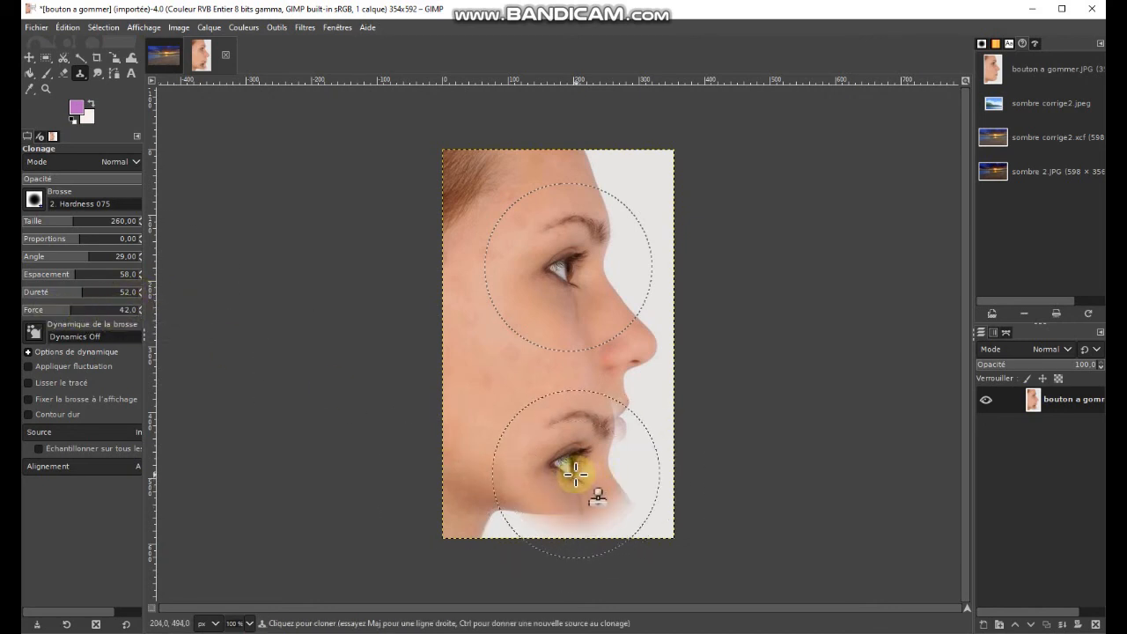
pyautogui.moveTo(575, 474)
pyautogui.mouseDown()
pyautogui.moveTo(665, 511)
pyautogui.moveTo(634, 506)
pyautogui.mouseUp()
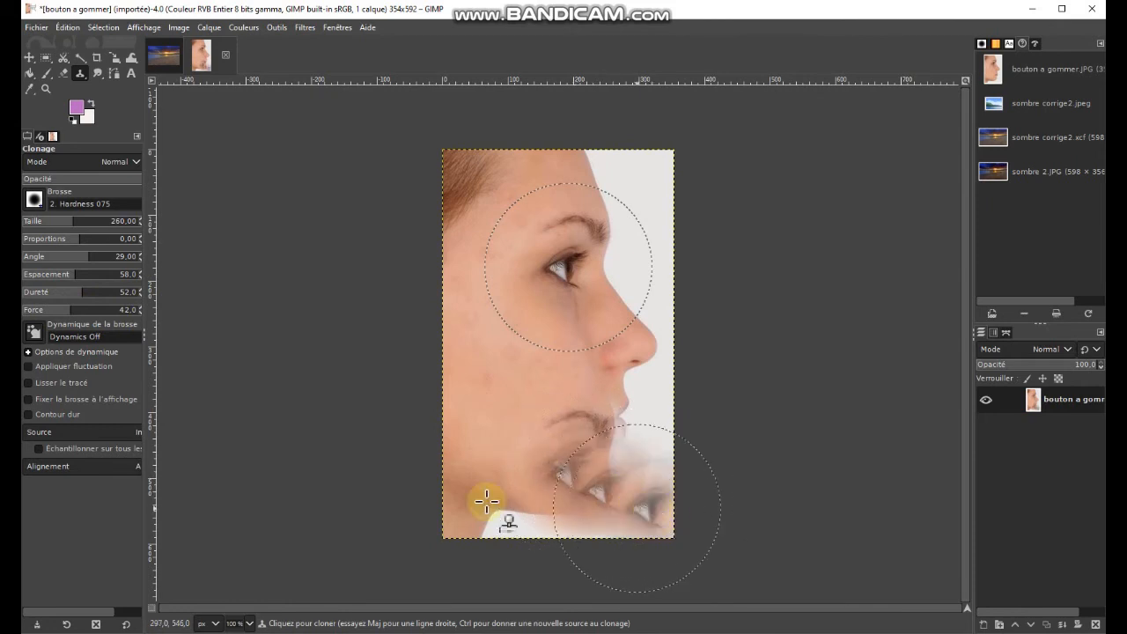
pyautogui.click(491, 452)
pyautogui.click(529, 411)
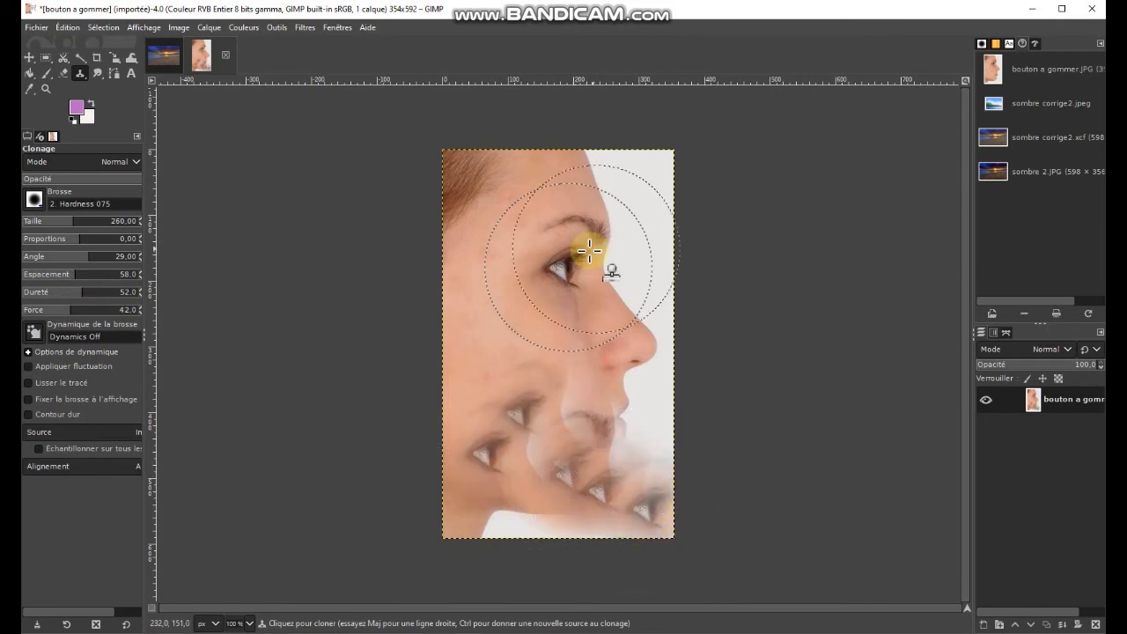
pyautogui.click(537, 491)
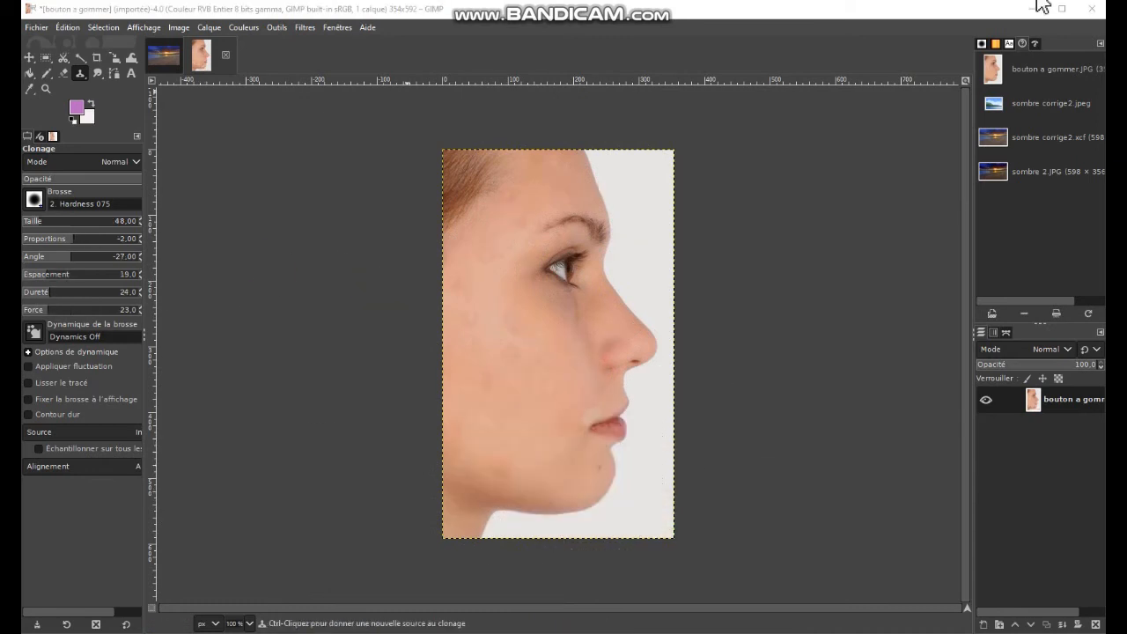
# - Switch from the Clone tool to the Pencil and on to the Paintbrush in the same tool group
pyautogui.click(50, 72)
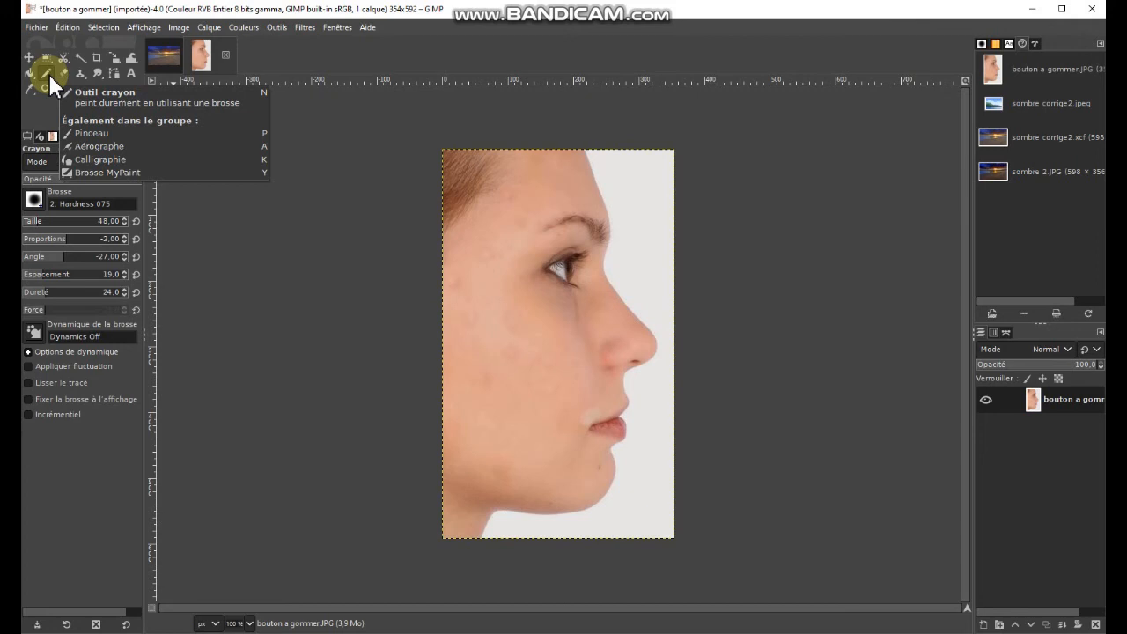
pyautogui.press('p')
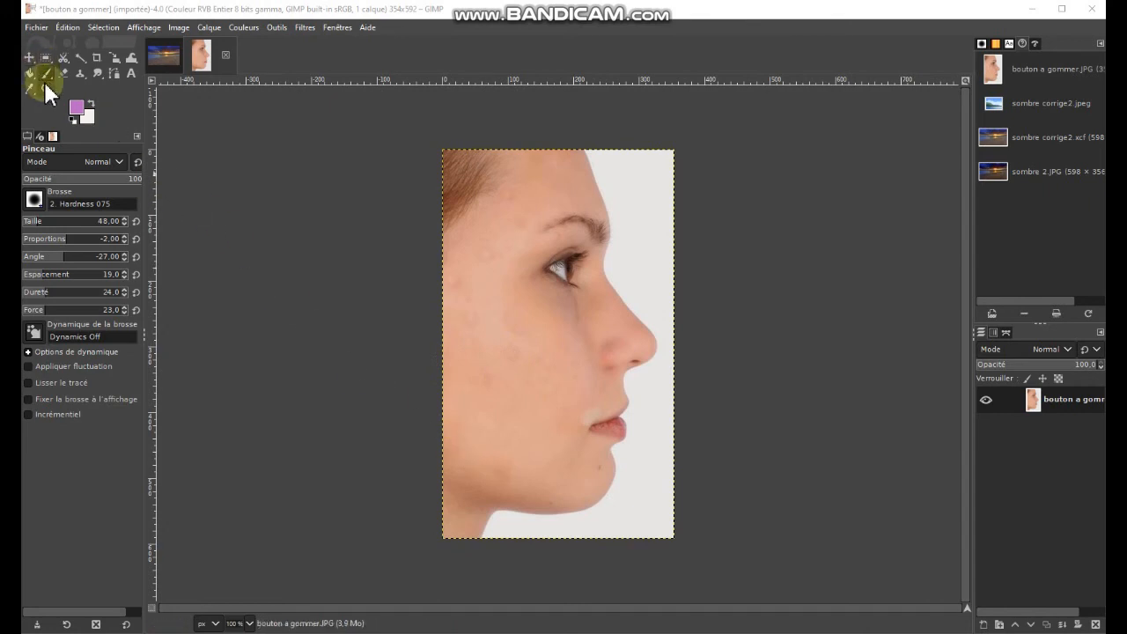
# - Try a green and a yellow foreground colour, return to the purple bb6ac6 and accept it
pyautogui.click(76, 110)
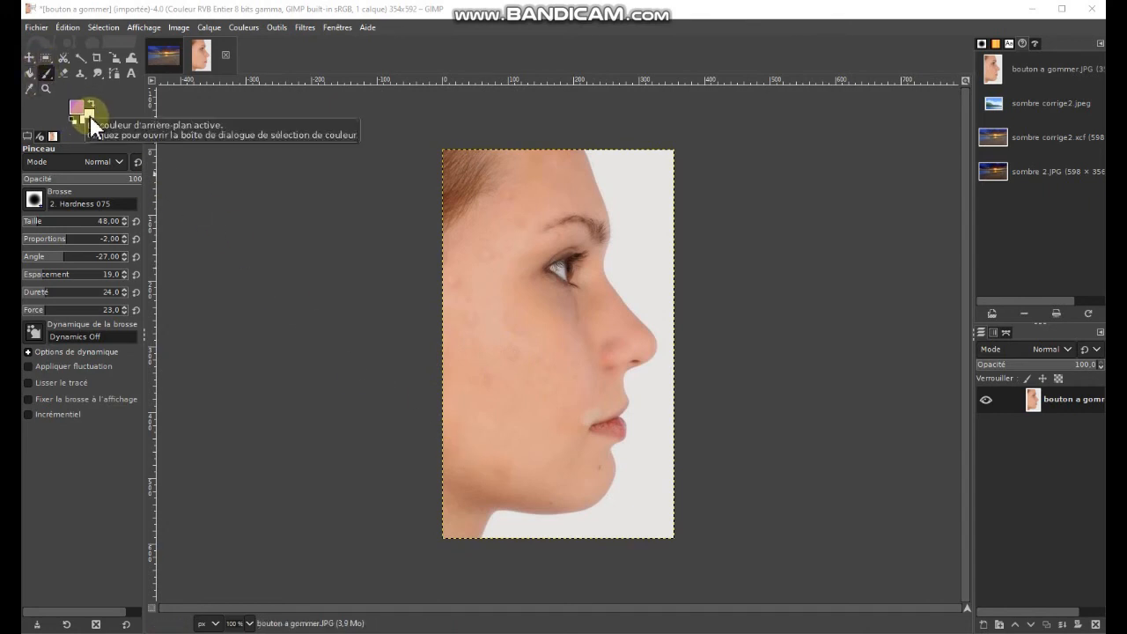
pyautogui.click(77, 112)
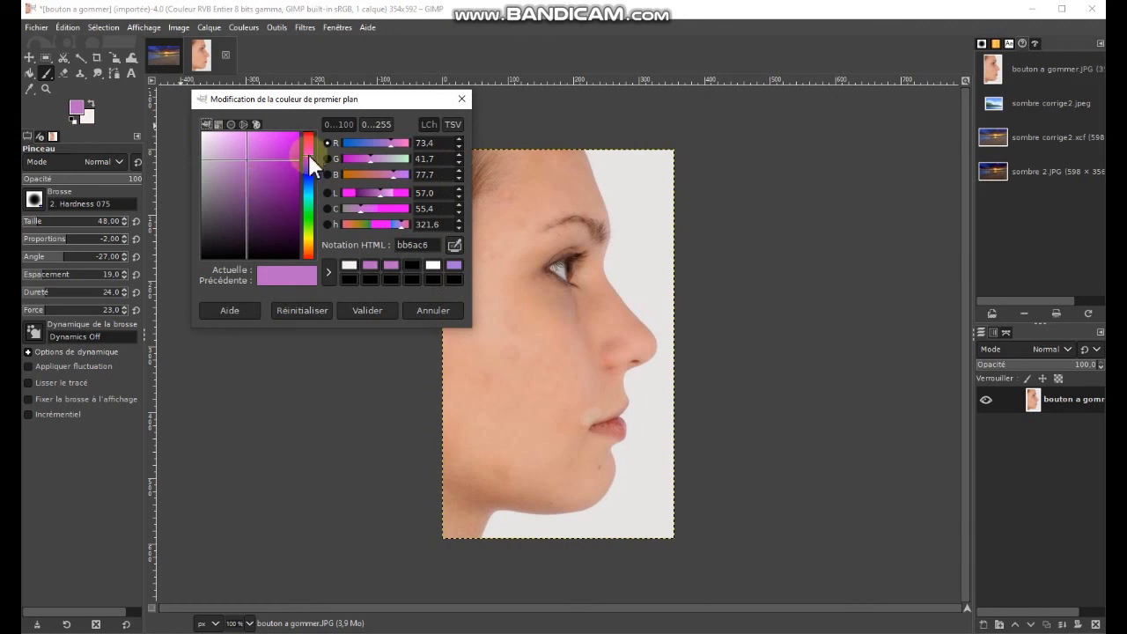
pyautogui.click(306, 208)
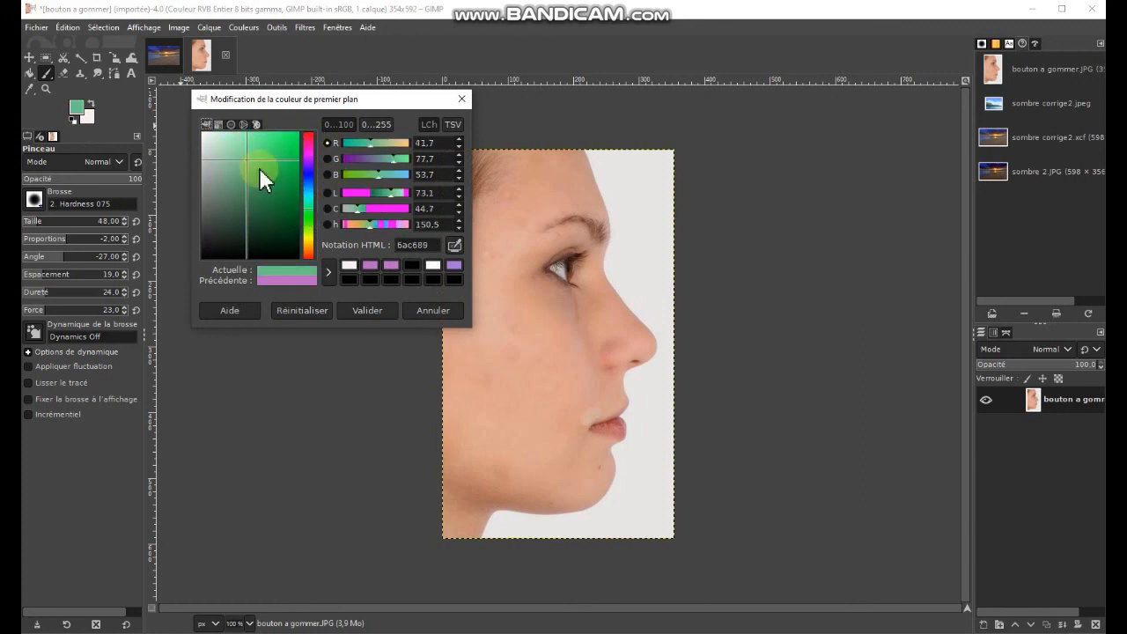
pyautogui.moveTo(249, 161); pyautogui.dragTo(283, 148)
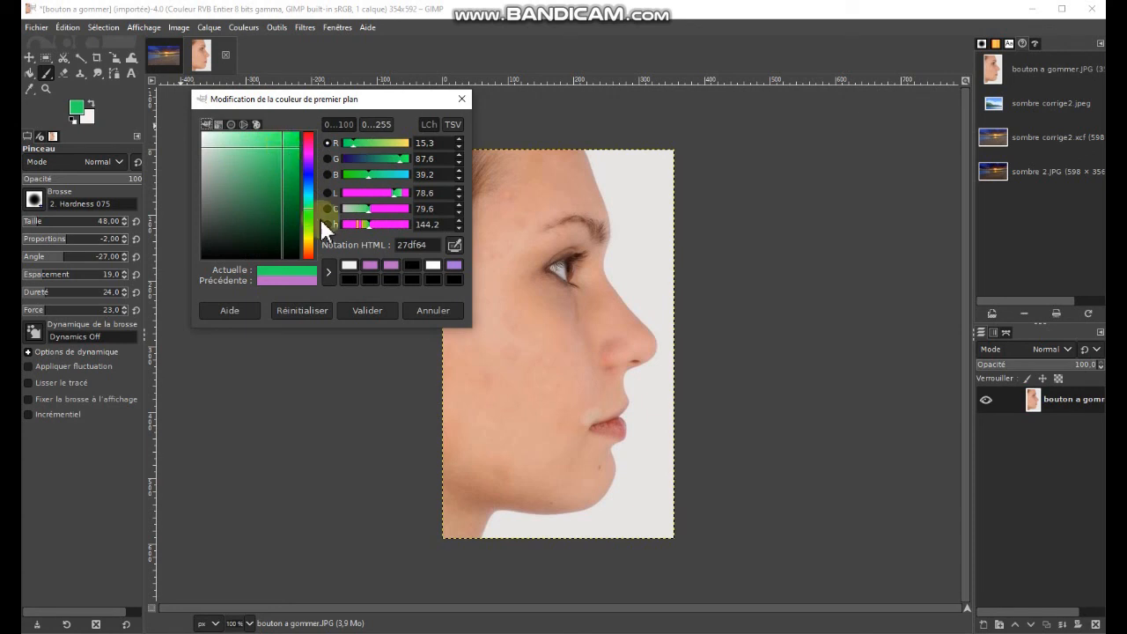
pyautogui.click(309, 245)
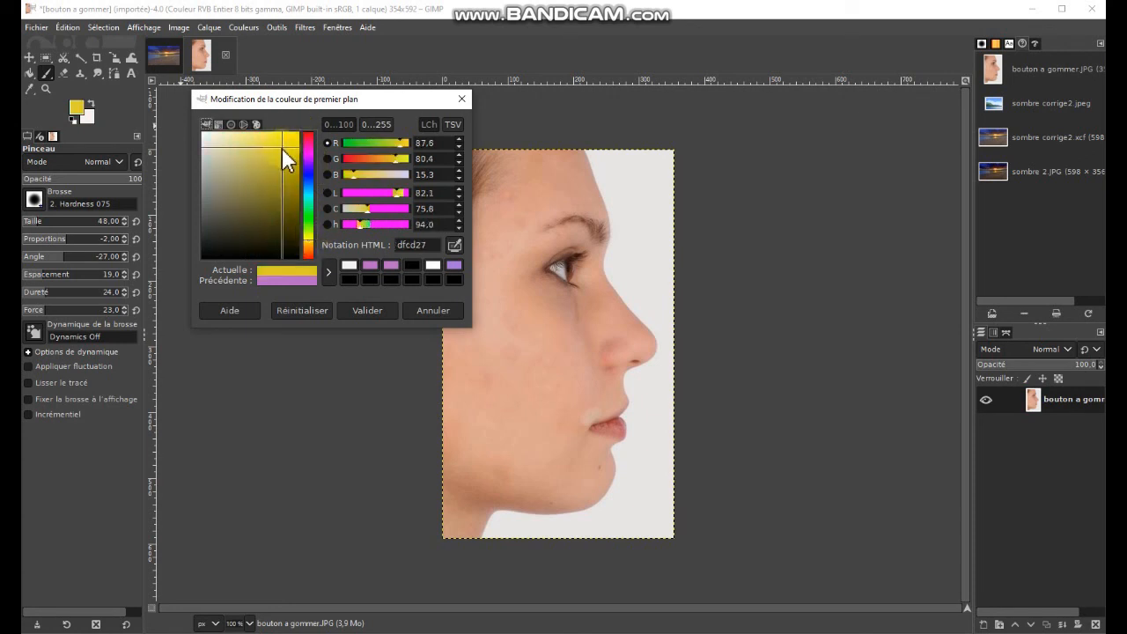
pyautogui.moveTo(281, 149); pyautogui.dragTo(255, 154)
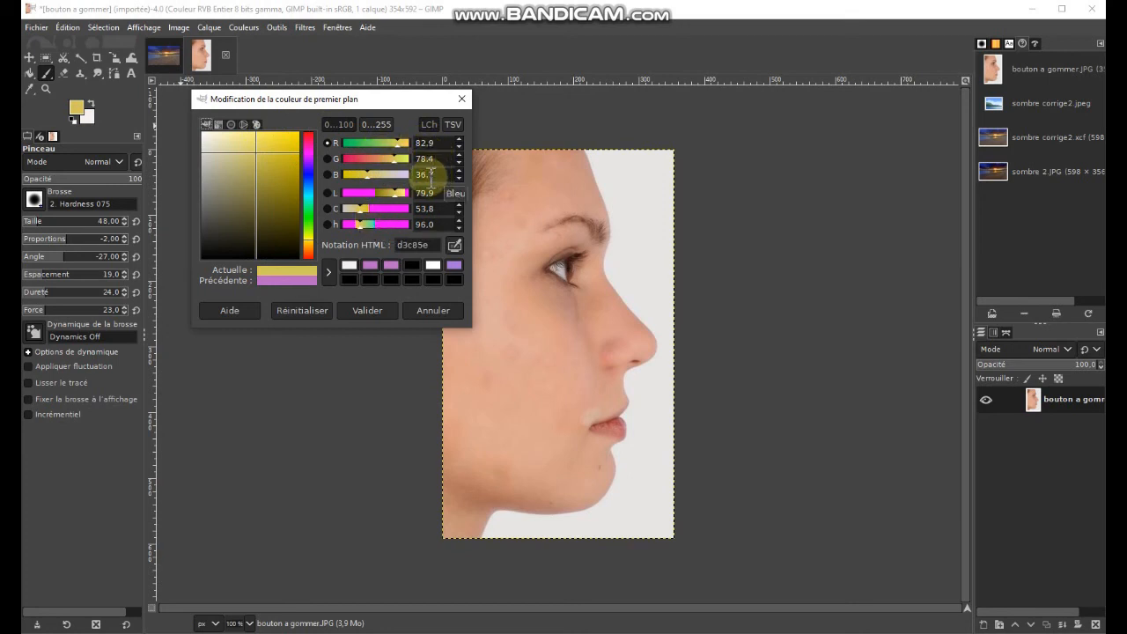
pyautogui.click(371, 262)
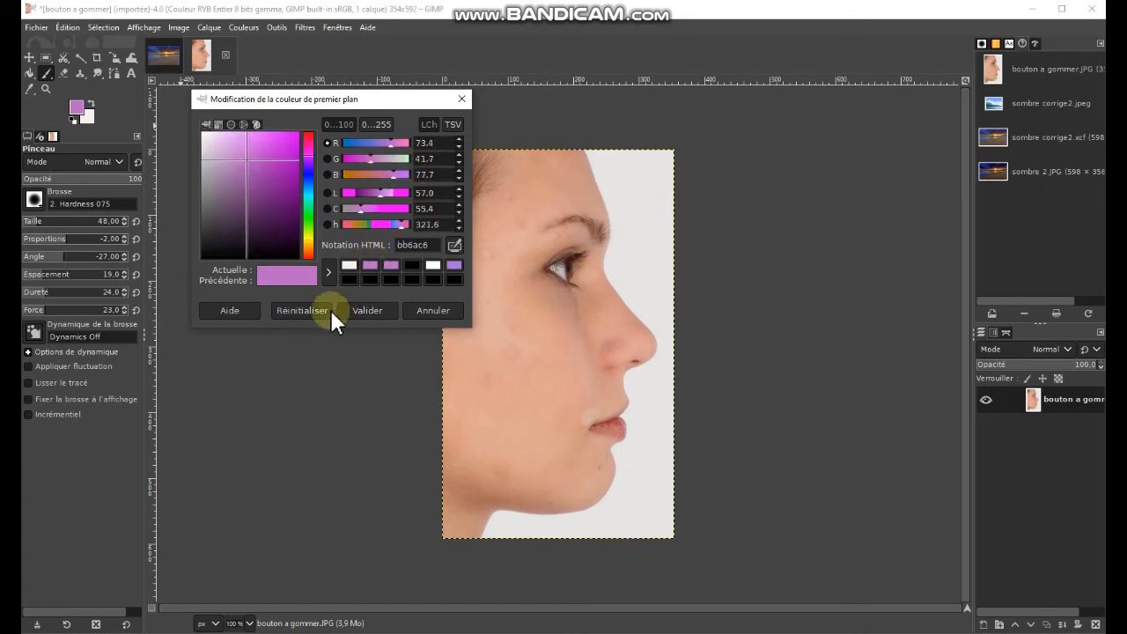
pyautogui.click(374, 313)
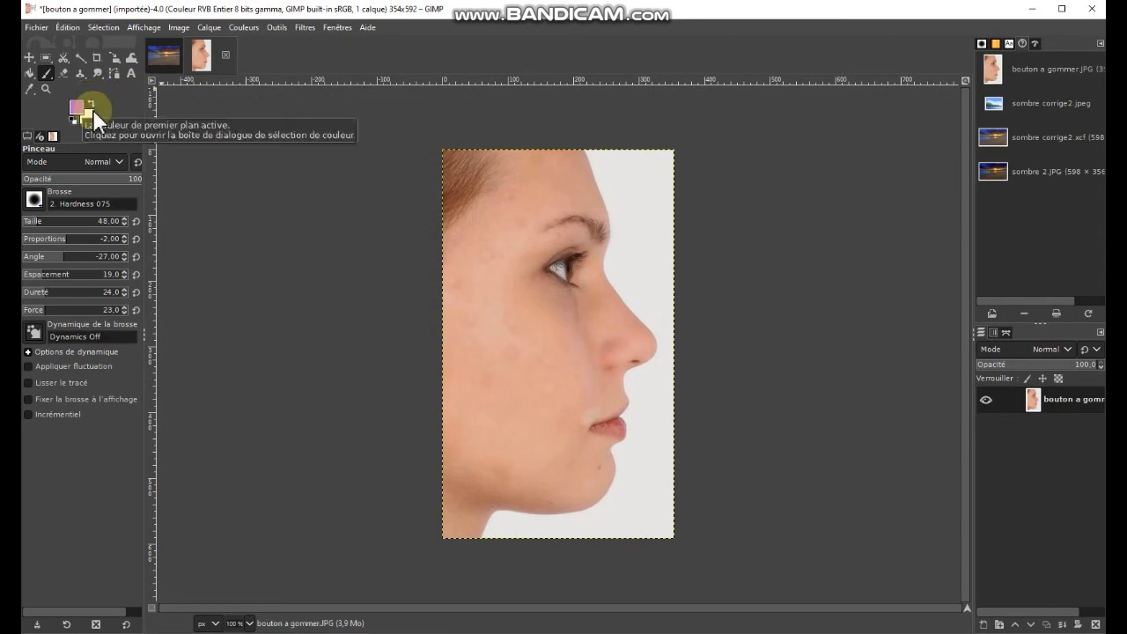
# - Paint purple Paintbrush strokes over the cheek and down to the chin, undo them, and undo a second short cheek stroke
pyautogui.moveTo(471, 388)
pyautogui.mouseDown()
pyautogui.moveTo(533, 318)
pyautogui.moveTo(594, 318)
pyautogui.moveTo(604, 360)
pyautogui.moveTo(555, 390)
pyautogui.moveTo(507, 366)
pyautogui.moveTo(561, 346)
pyautogui.moveTo(588, 403)
pyautogui.moveTo(573, 451)
pyautogui.moveTo(507, 436)
pyautogui.moveTo(573, 434)
pyautogui.moveTo(590, 508)
pyautogui.mouseUp()
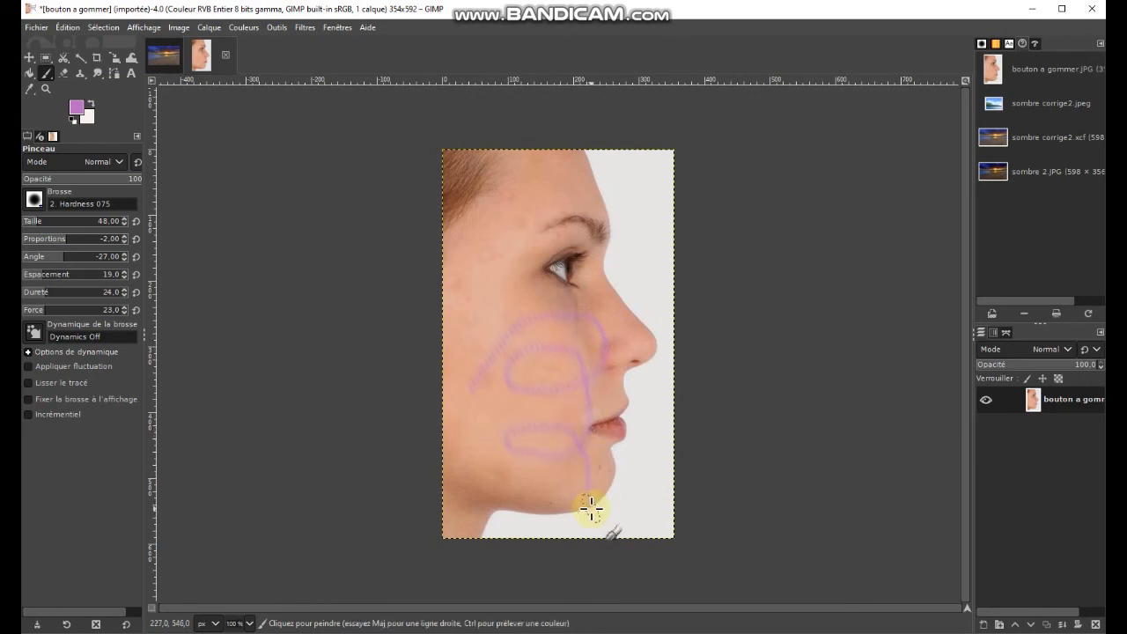
pyautogui.hotkey('ctrl', 'z')
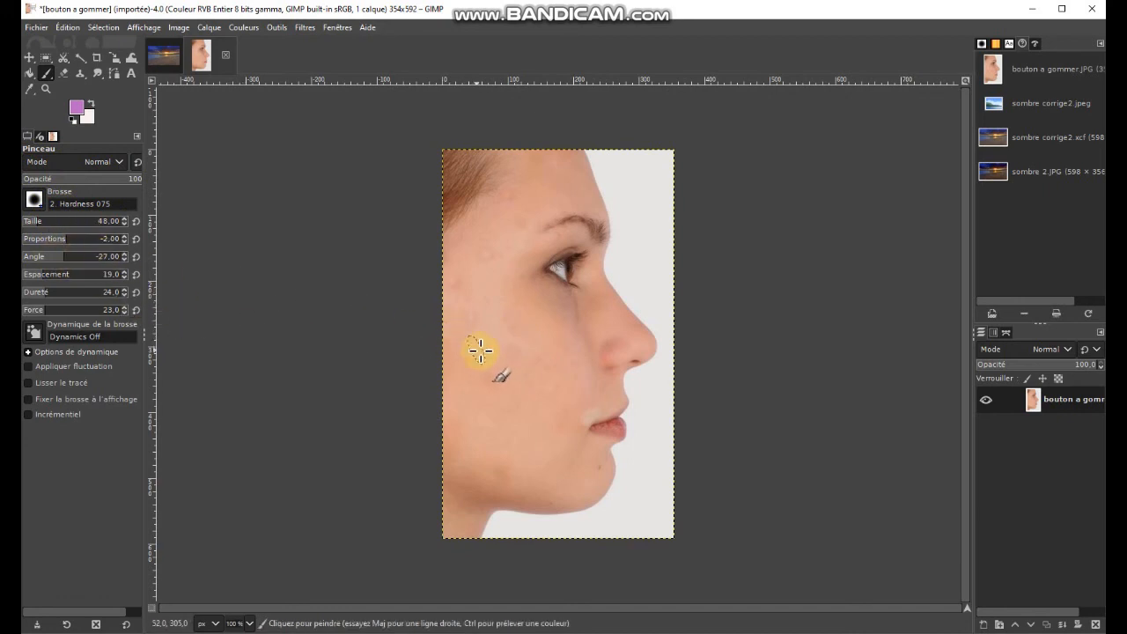
pyautogui.moveTo(498, 360); pyautogui.dragTo(569, 344)
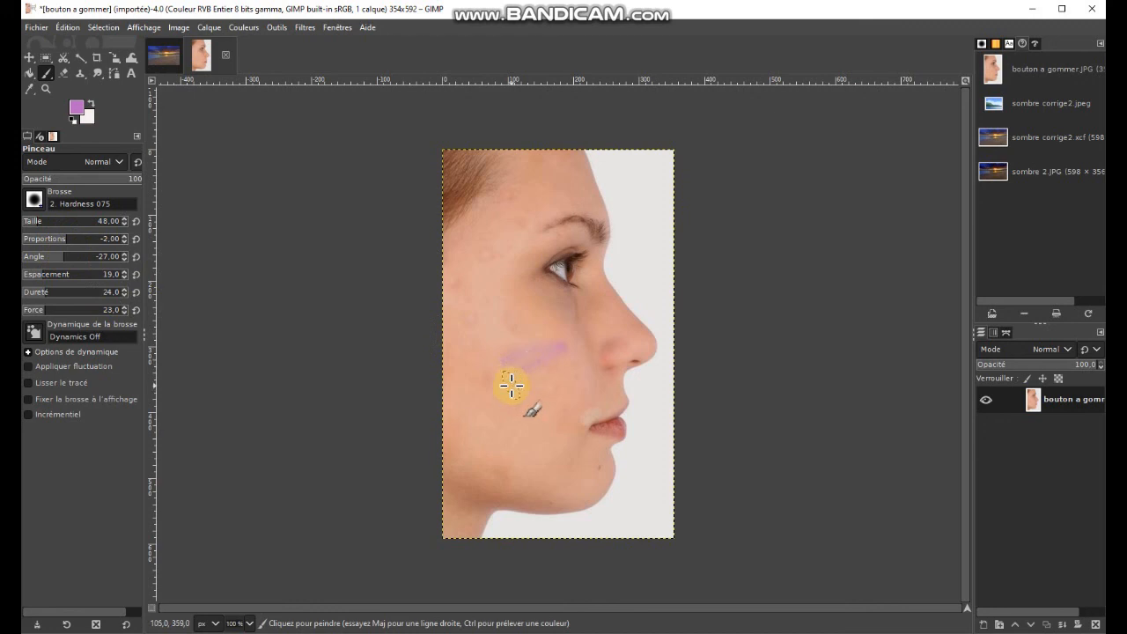
pyautogui.press('ctrl')
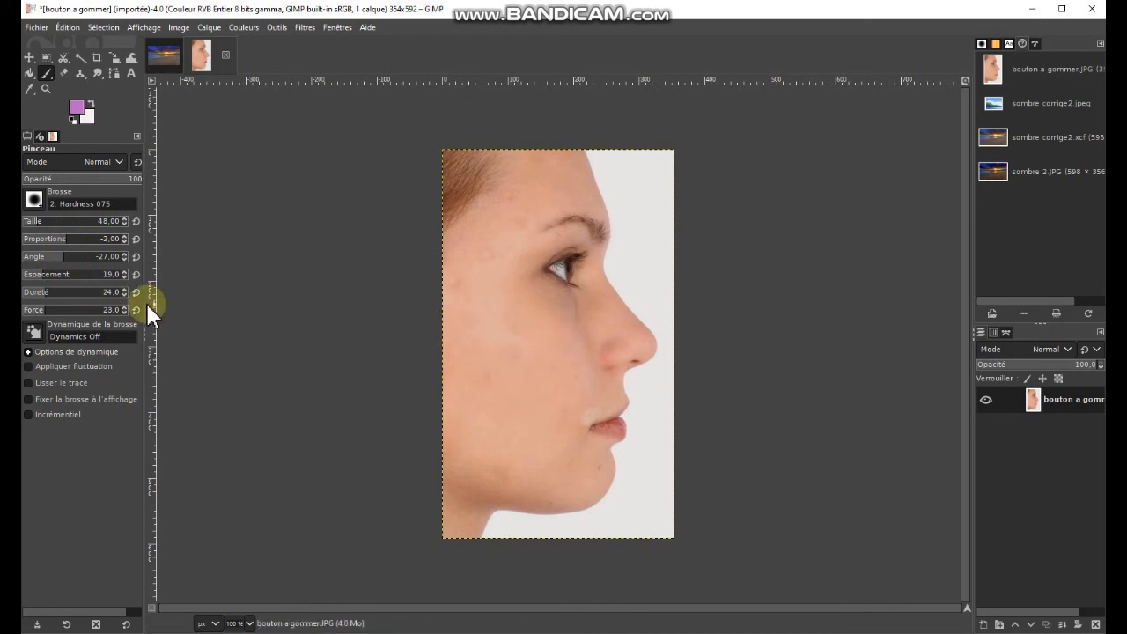
# - Set the Paintbrush hardness to 61 and paint a diagonal purple stroke across the cheek
pyautogui.moveTo(48, 298); pyautogui.dragTo(86, 296)
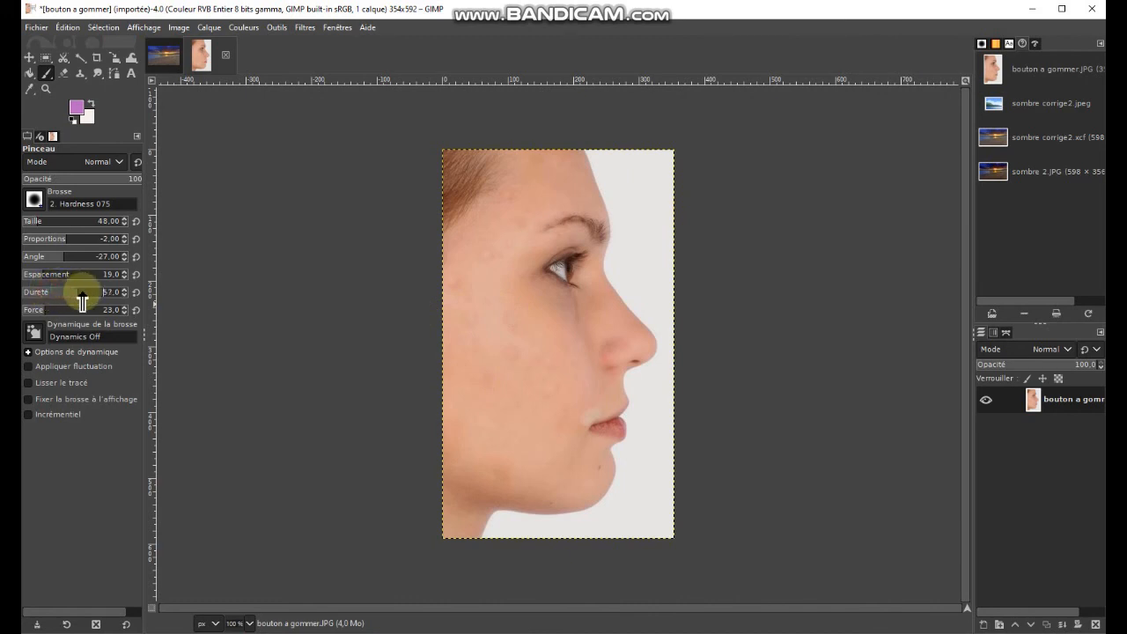
pyautogui.moveTo(495, 402)
pyautogui.mouseDown()
pyautogui.moveTo(574, 357)
pyautogui.moveTo(486, 402)
pyautogui.moveTo(568, 379)
pyautogui.mouseUp()
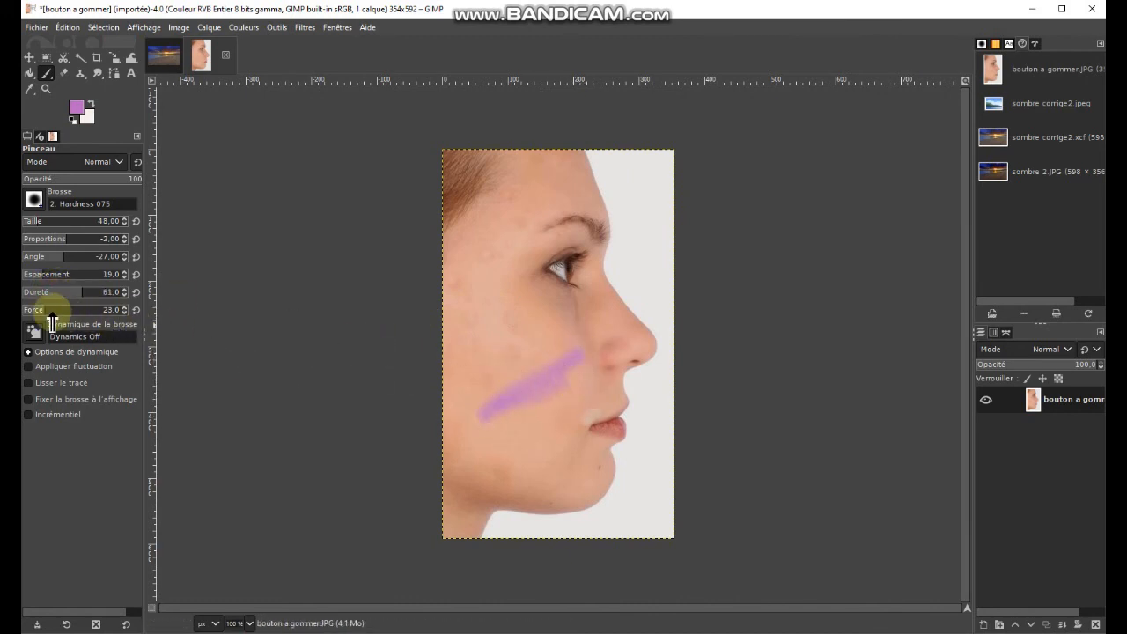
# - Set the brush force to 60, paint a horizontal purple stroke across the upper cheek, and lower the force to 27
pyautogui.moveTo(48, 310); pyautogui.dragTo(83, 314)
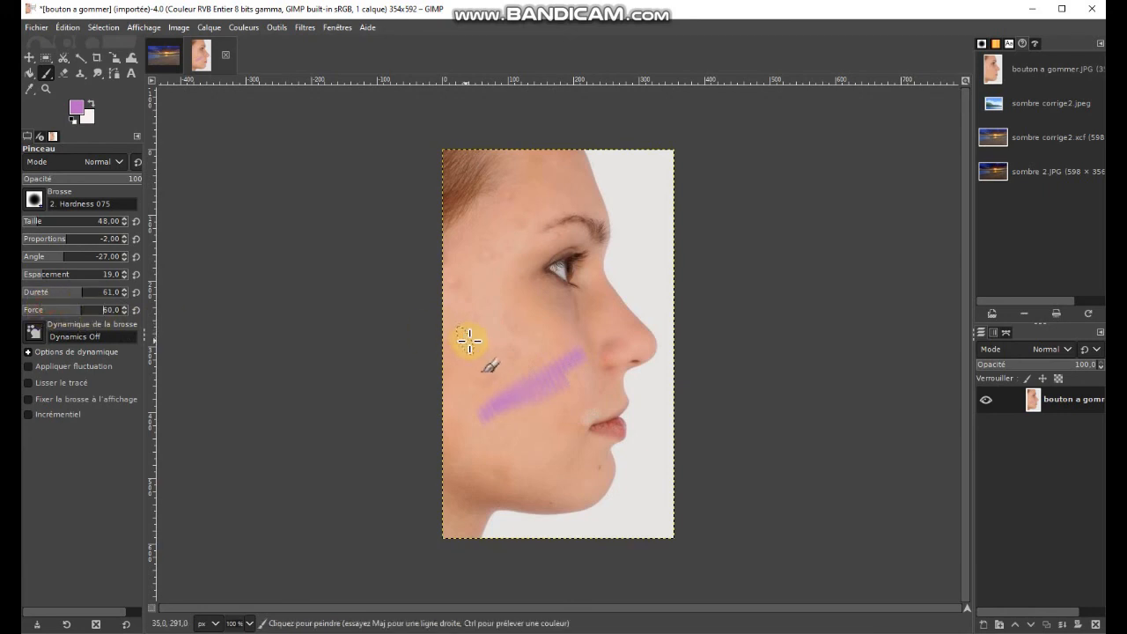
pyautogui.moveTo(468, 335); pyautogui.dragTo(568, 335)
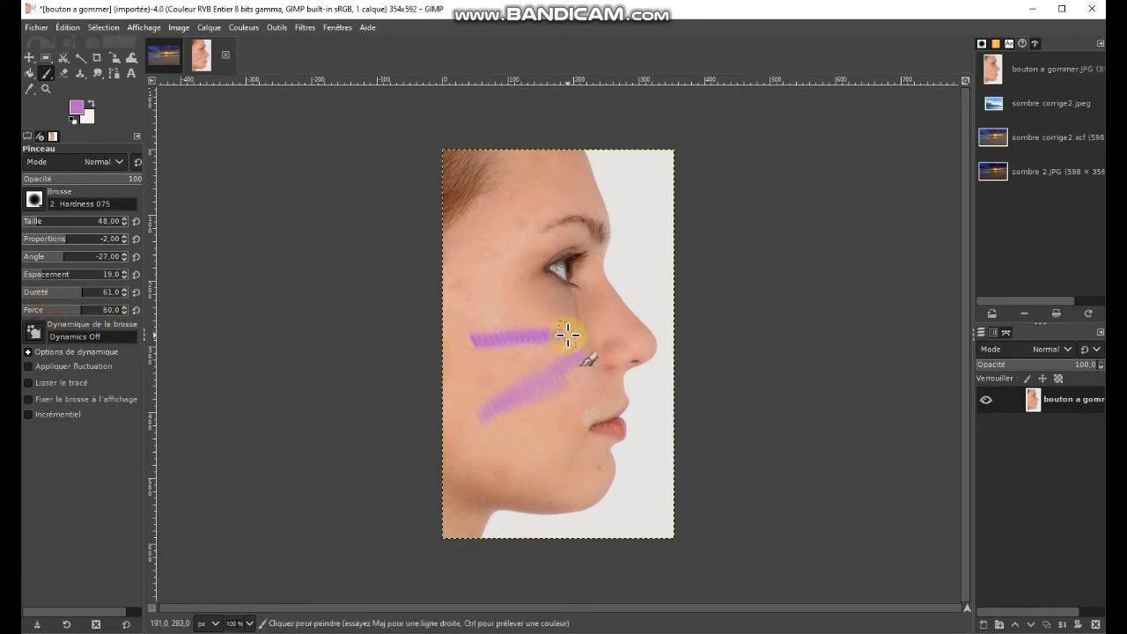
pyautogui.click(51, 308)
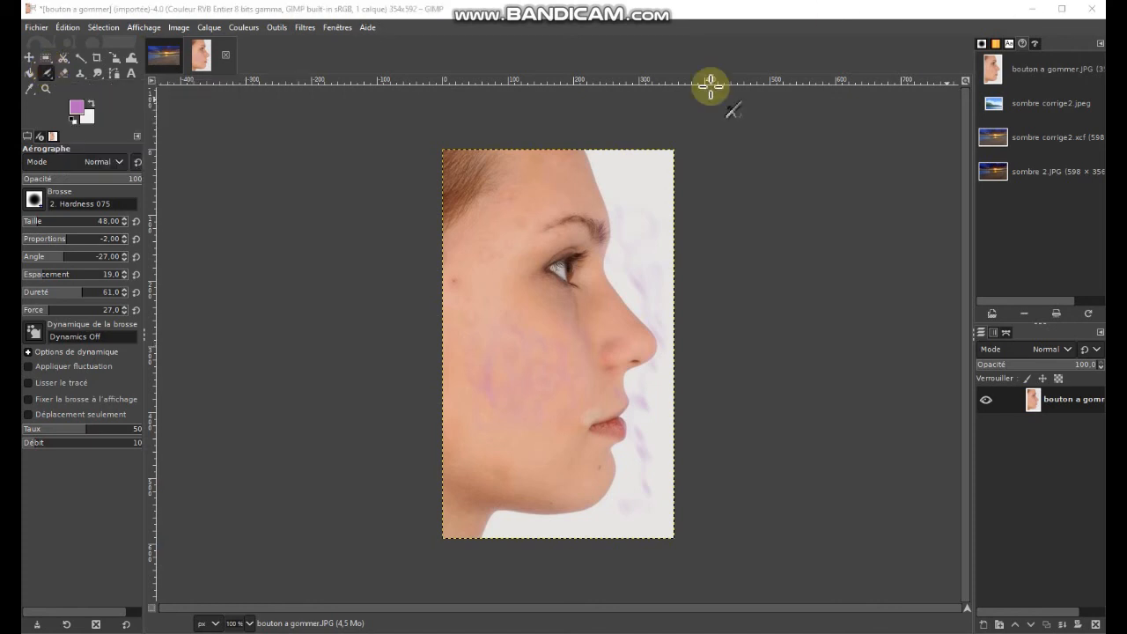
# - Try the Onduler distortion filter on the portrait with amplitude 17.3 and period 164.3, and cancel it
pyautogui.click(307, 28)
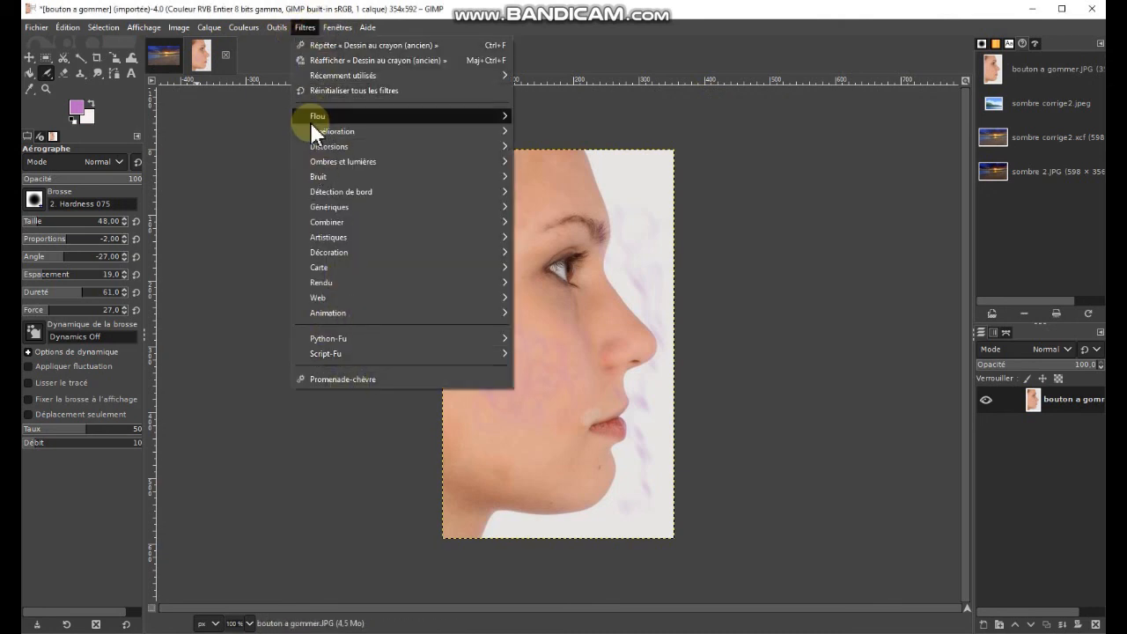
pyautogui.moveTo(310, 122)
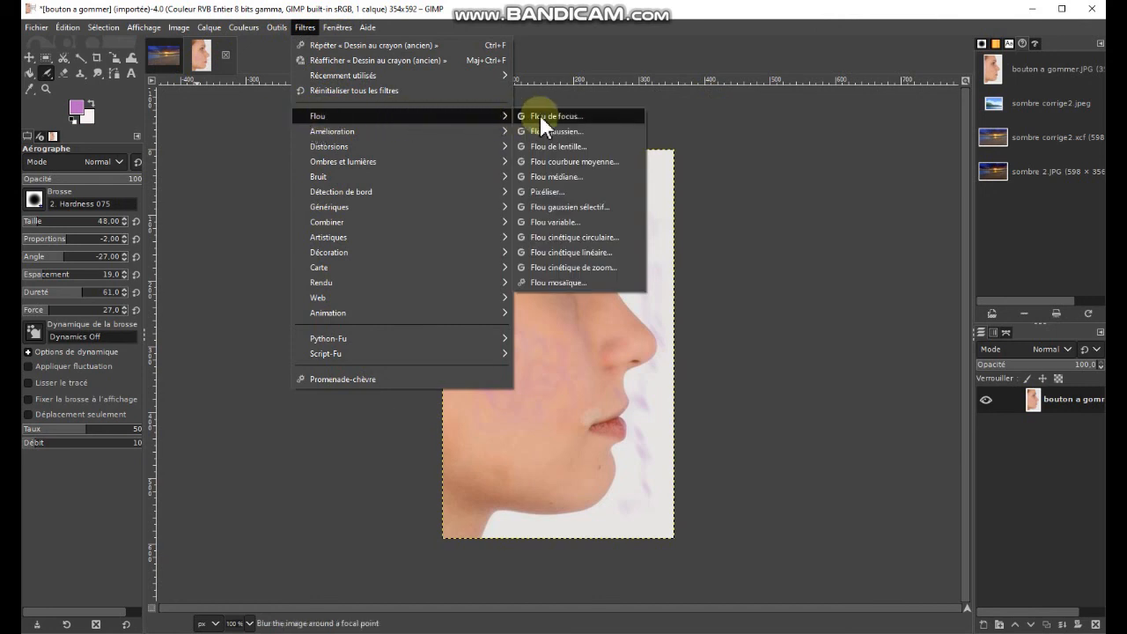
pyautogui.moveTo(497, 138)
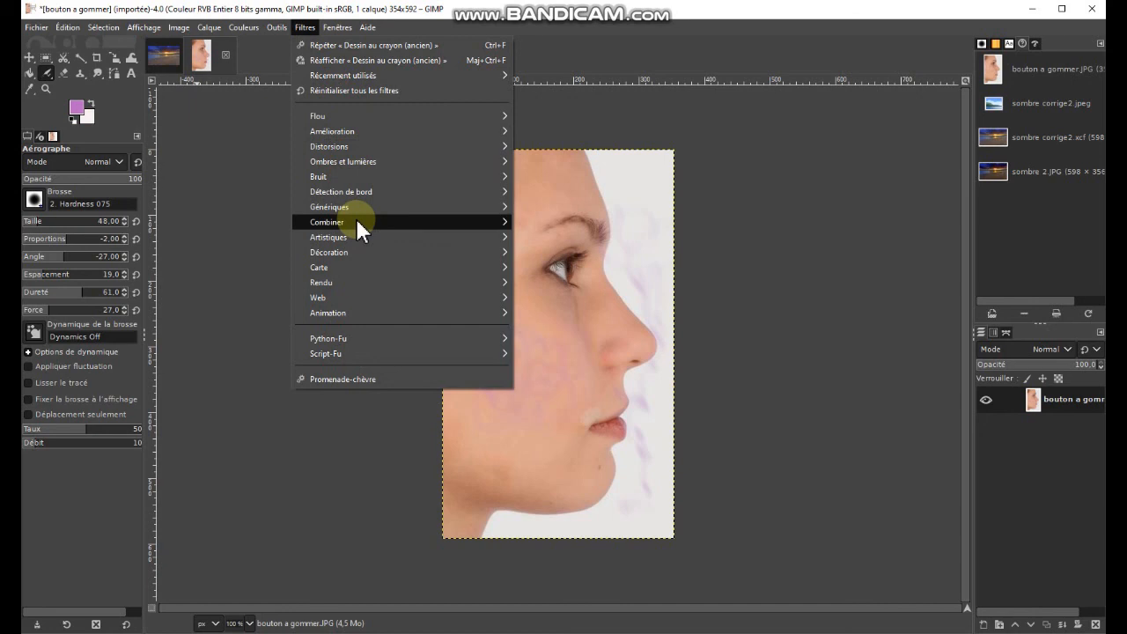
pyautogui.moveTo(349, 163)
pyautogui.moveTo(329, 148)
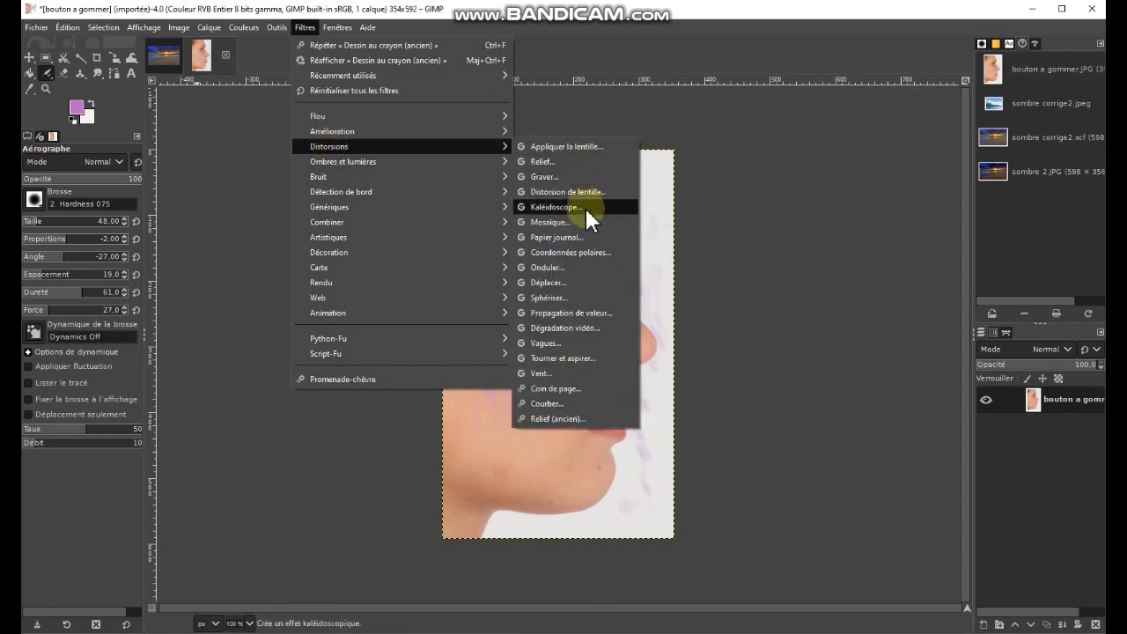
pyautogui.click(544, 267)
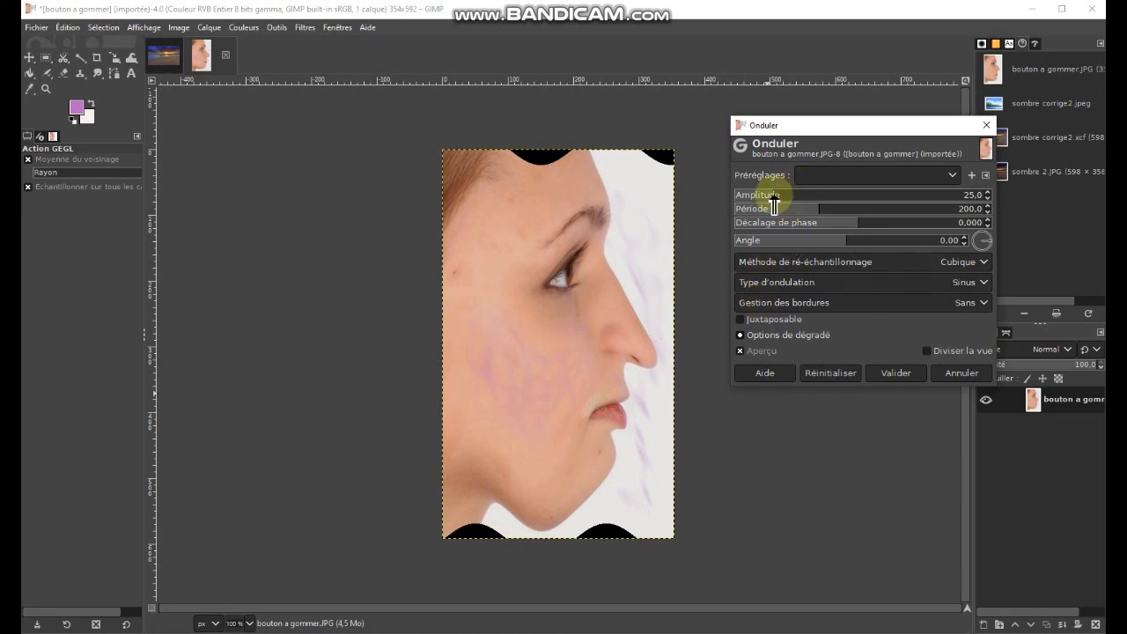
pyautogui.moveTo(772, 195); pyautogui.dragTo(808, 211)
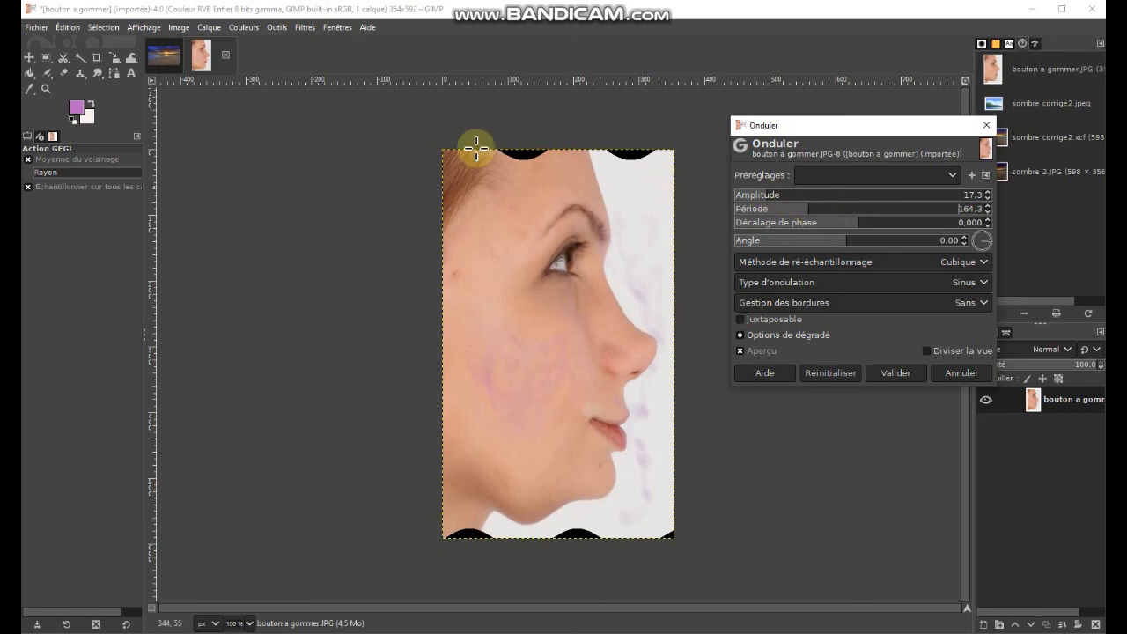
pyautogui.click(809, 211)
pyautogui.moveTo(809, 211); pyautogui.dragTo(853, 210)
pyautogui.press('Escape')
# - Try the artistic filter Bande dessinée on the portrait without keeping it
pyautogui.click(305, 27)
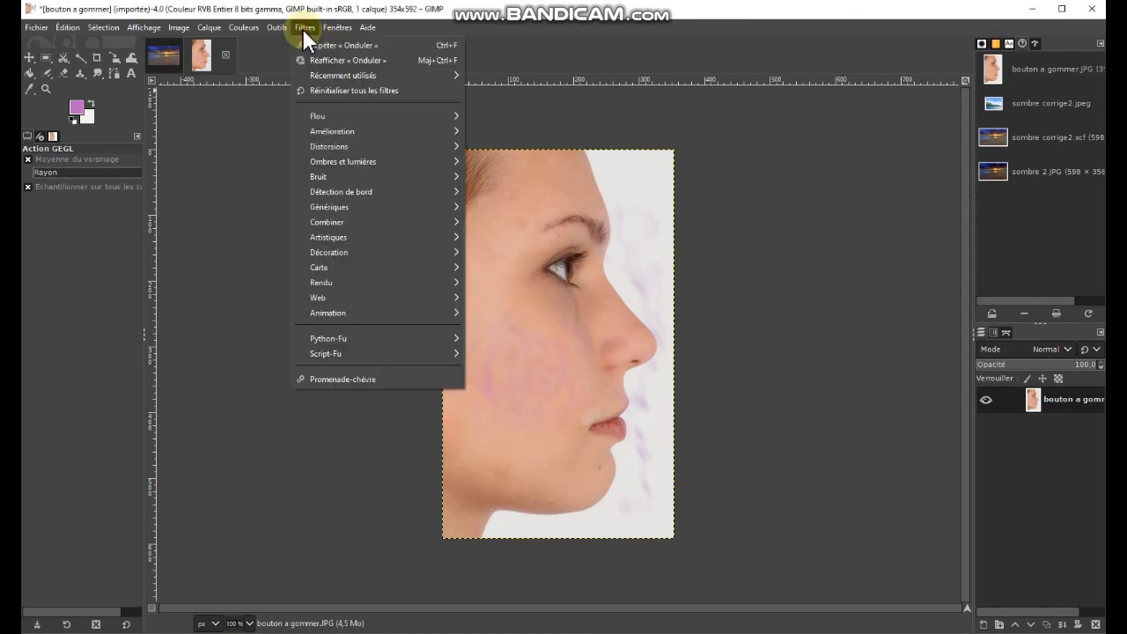
pyautogui.moveTo(441, 244)
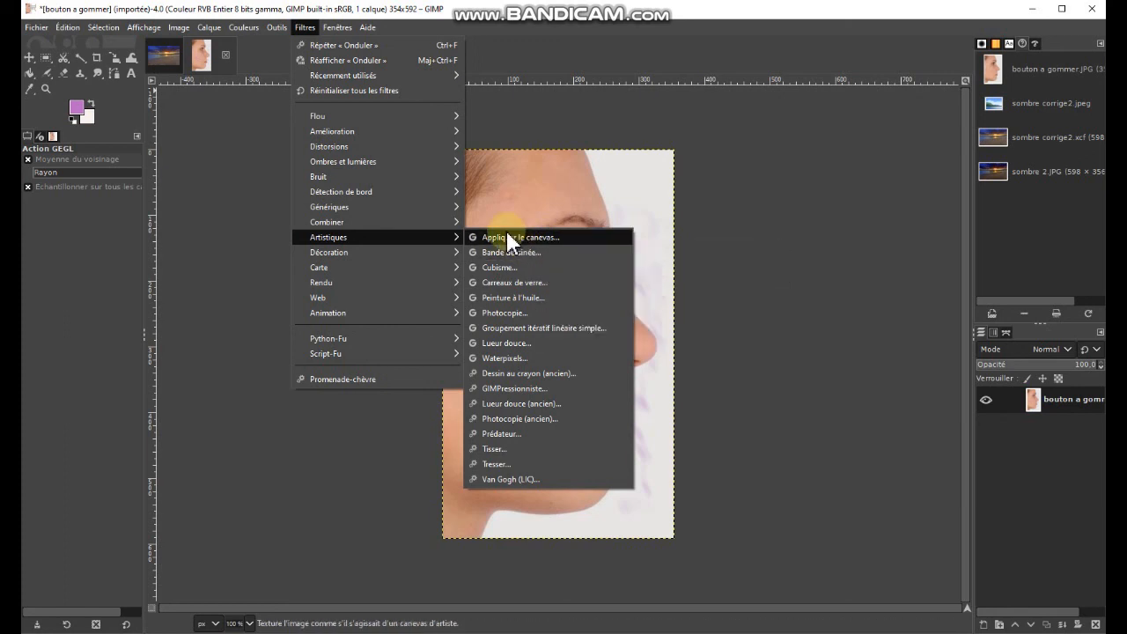
pyautogui.click(500, 253)
pyautogui.click(305, 28)
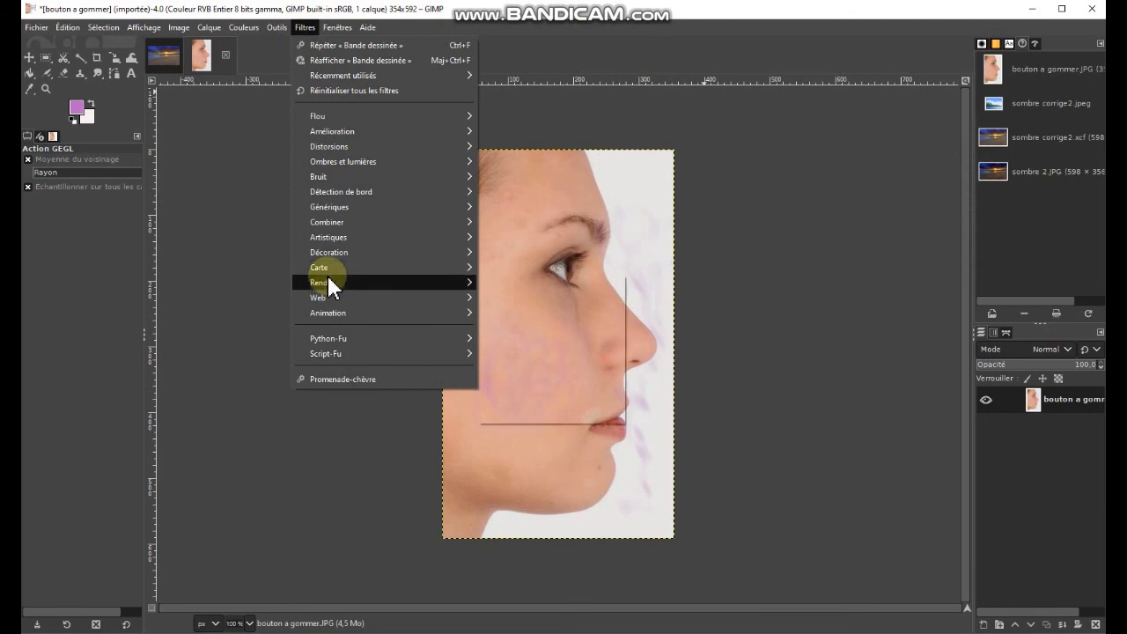
pyautogui.moveTo(332, 287)
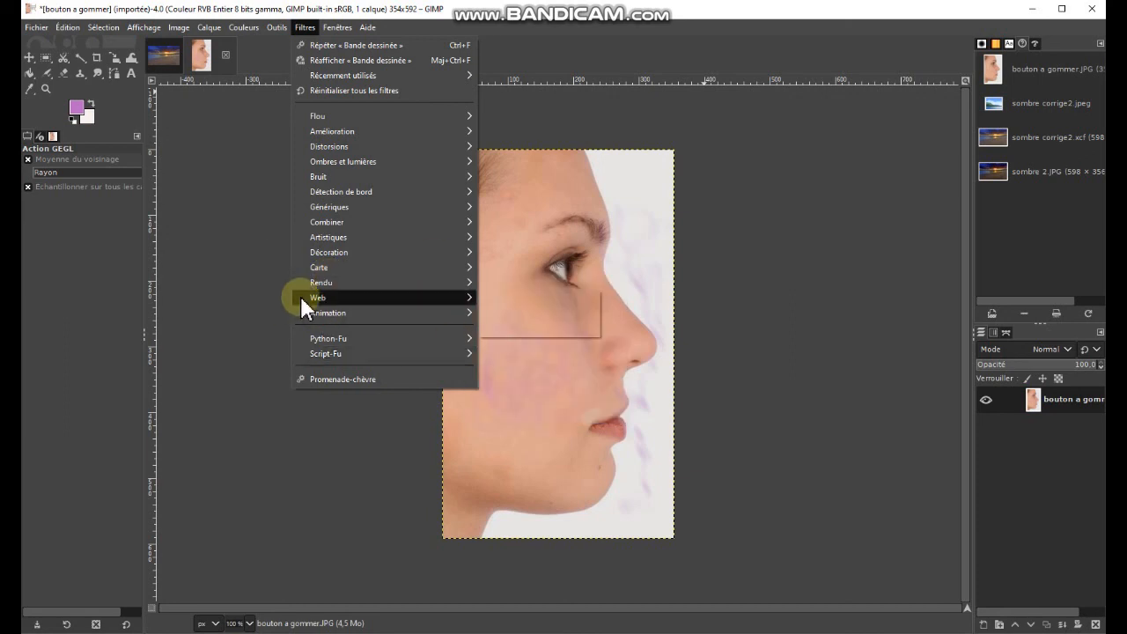
pyautogui.moveTo(302, 301)
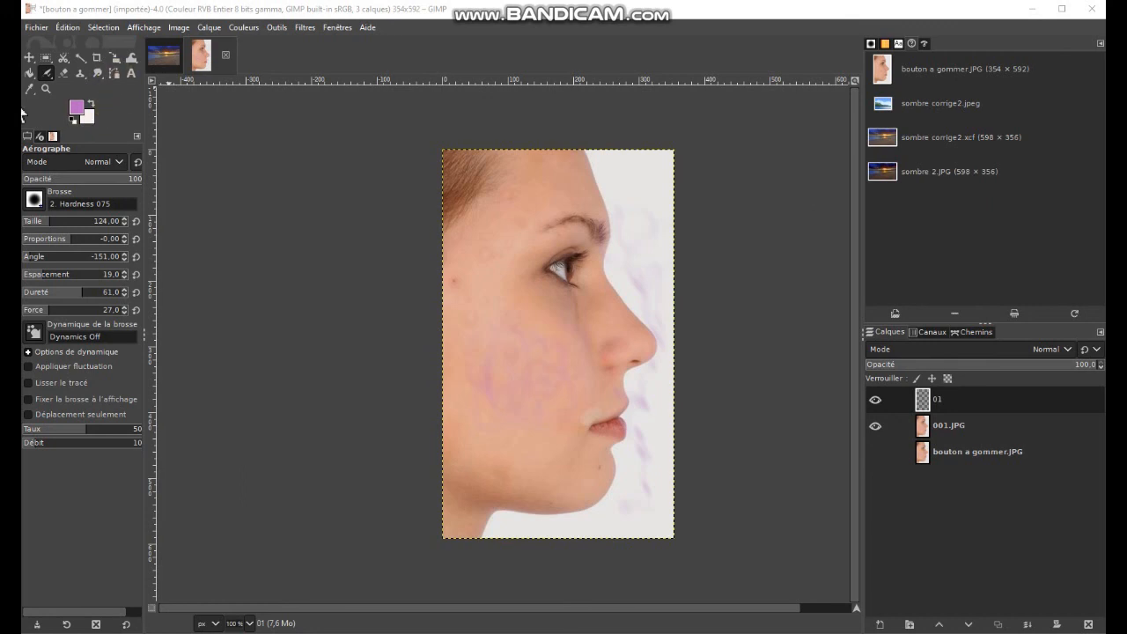
# - Look through the available painting tools, from Remplissage and Dégradé onward
pyautogui.click(277, 28)
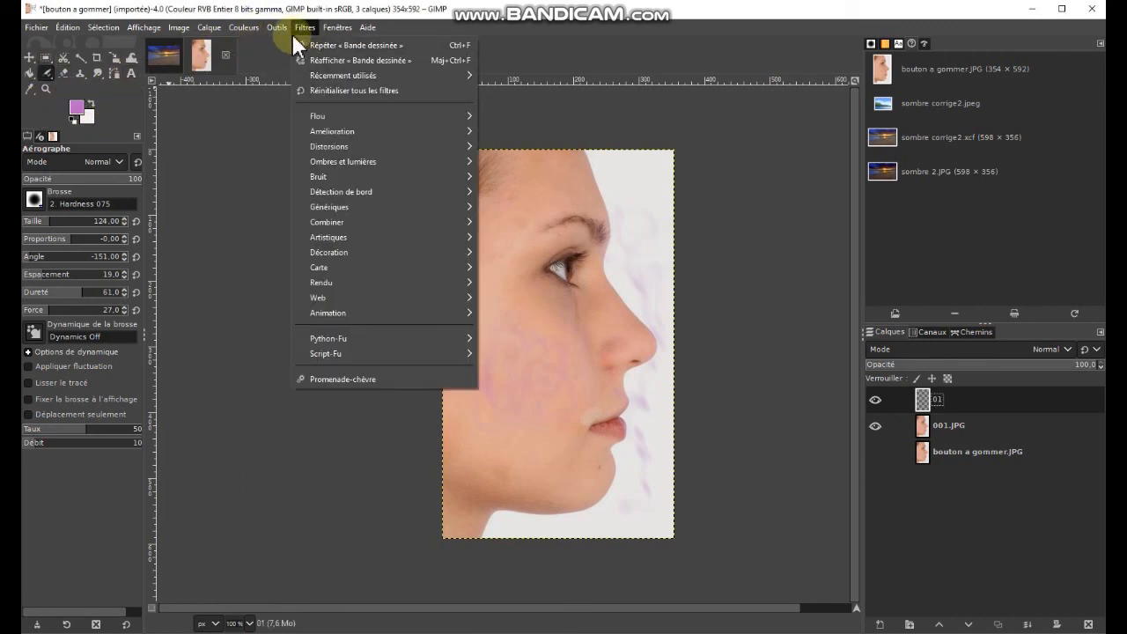
pyautogui.moveTo(277, 28)
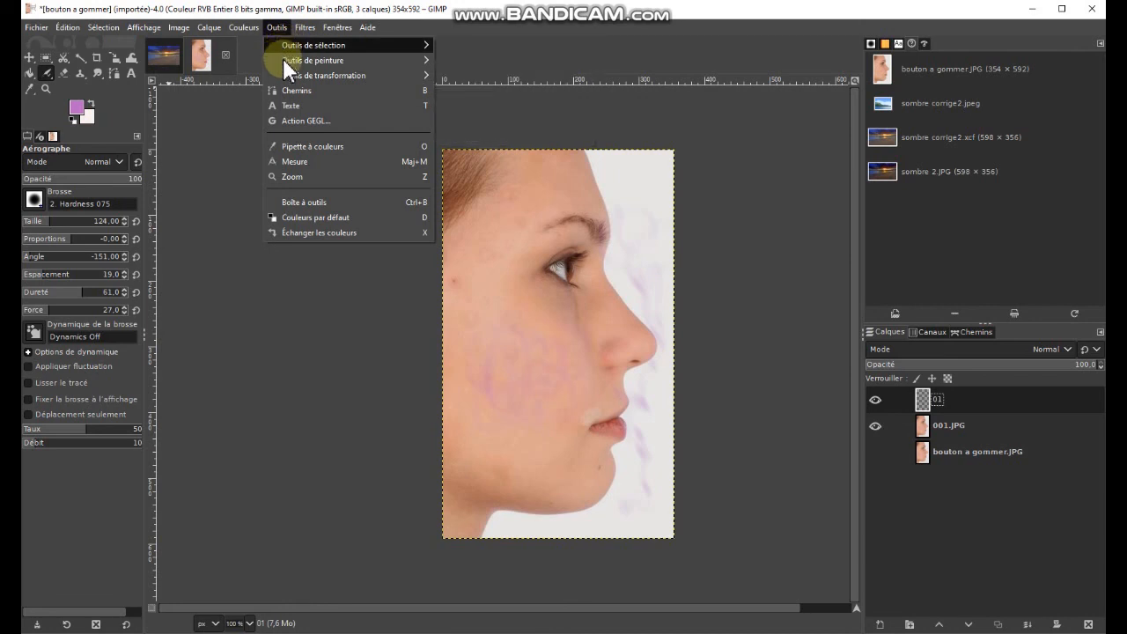
pyautogui.moveTo(283, 60)
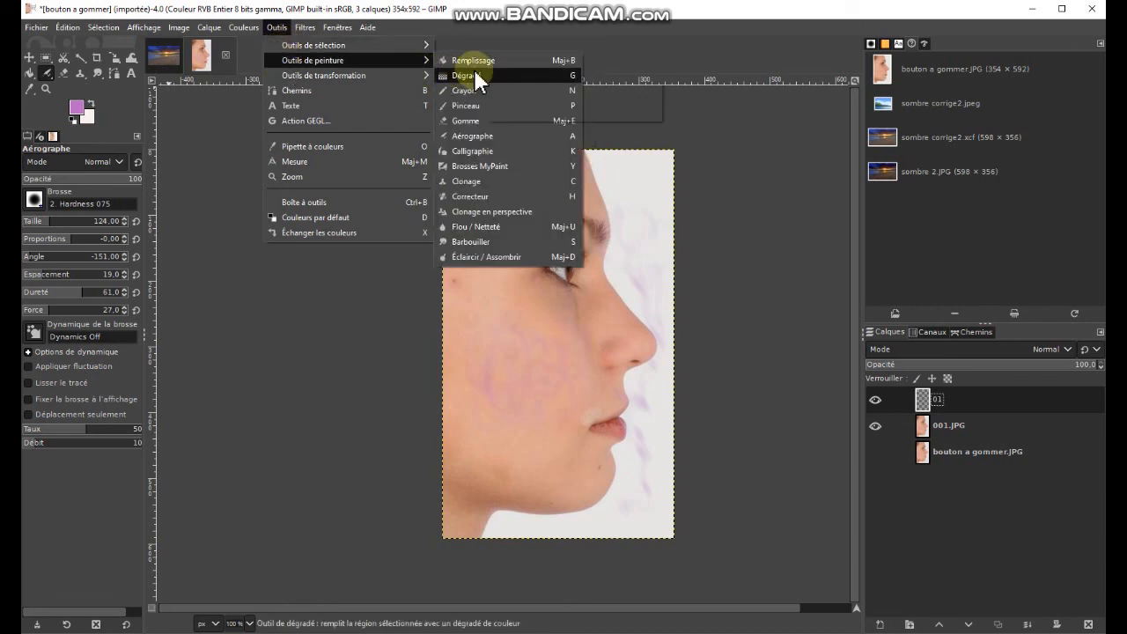